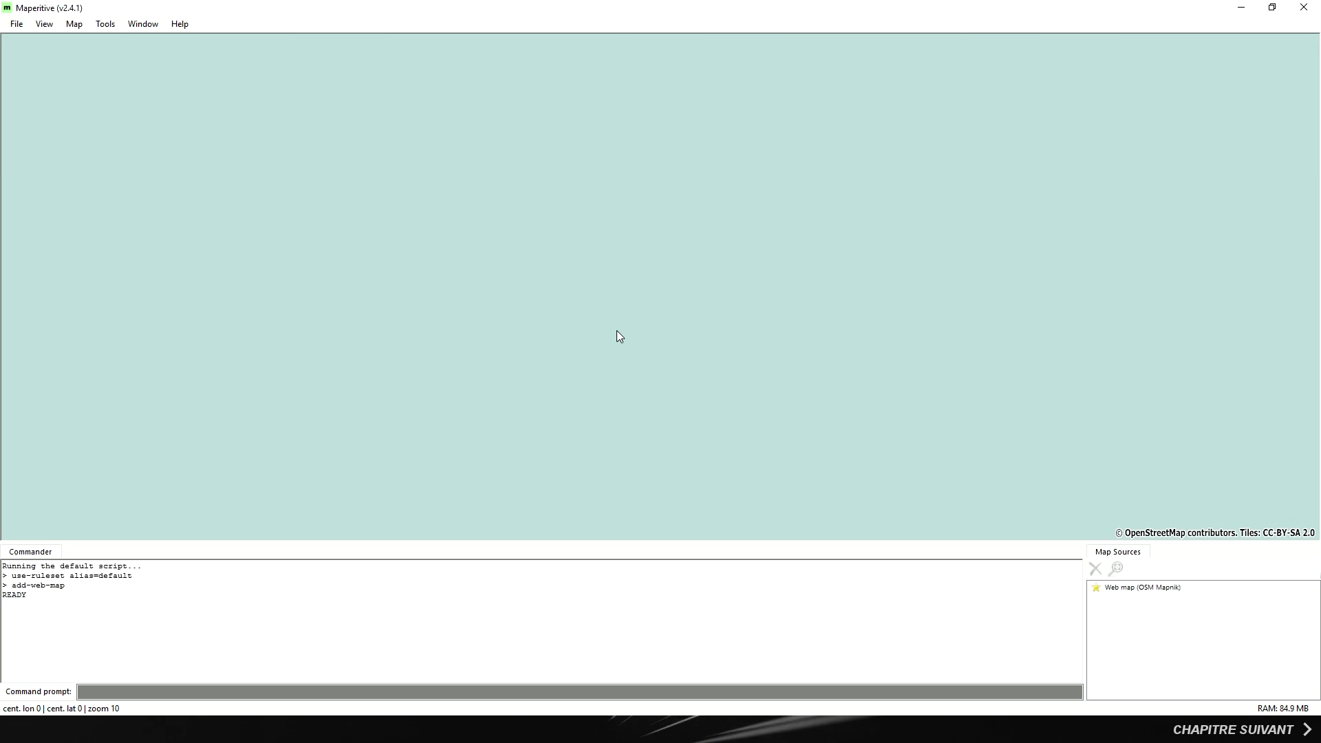
click(17, 24)
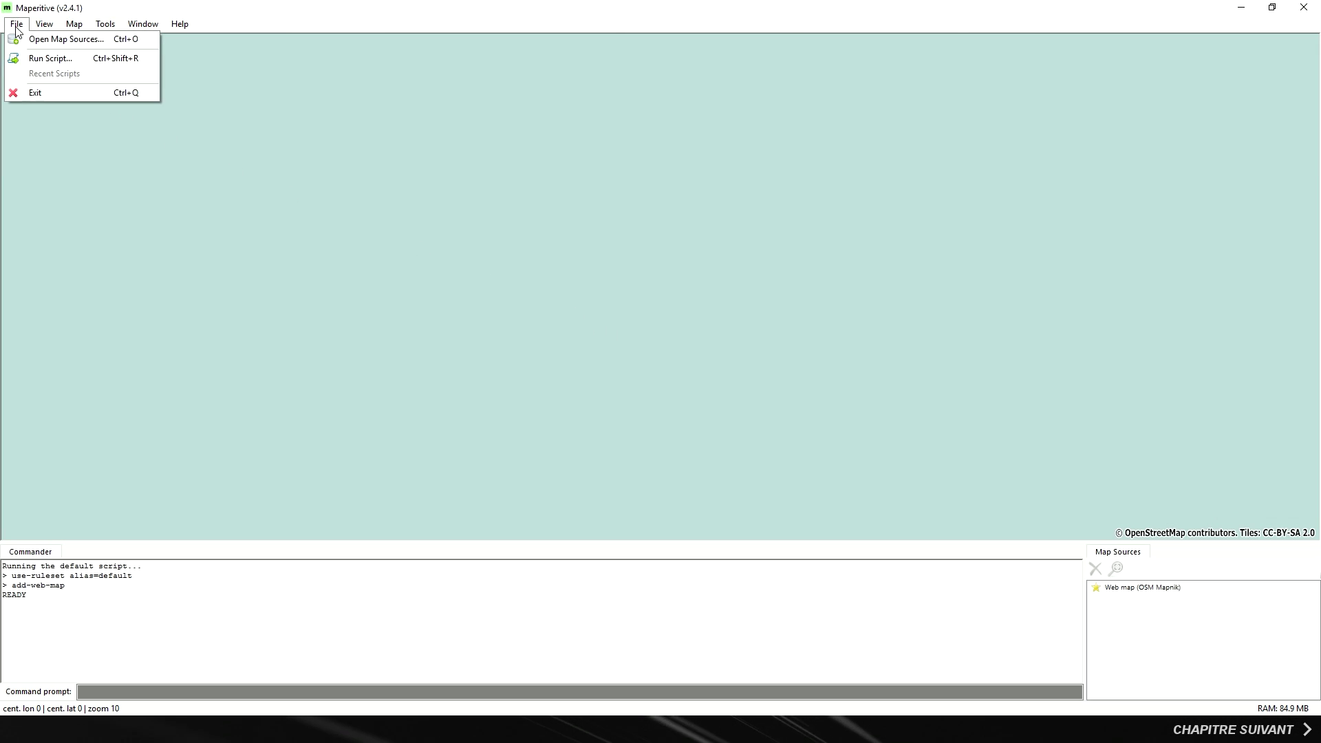
key(Escape)
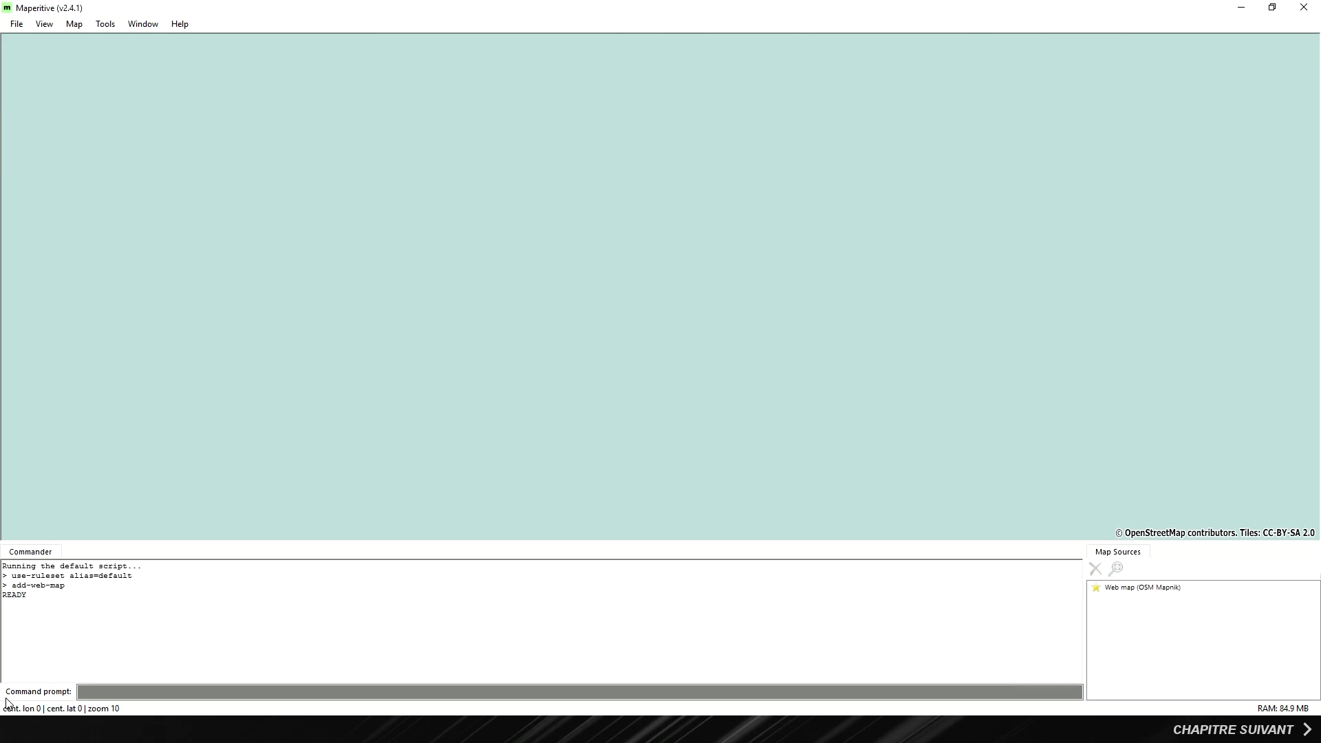
Step: Show the map scale and the coordinate grid on the map
click(73, 25)
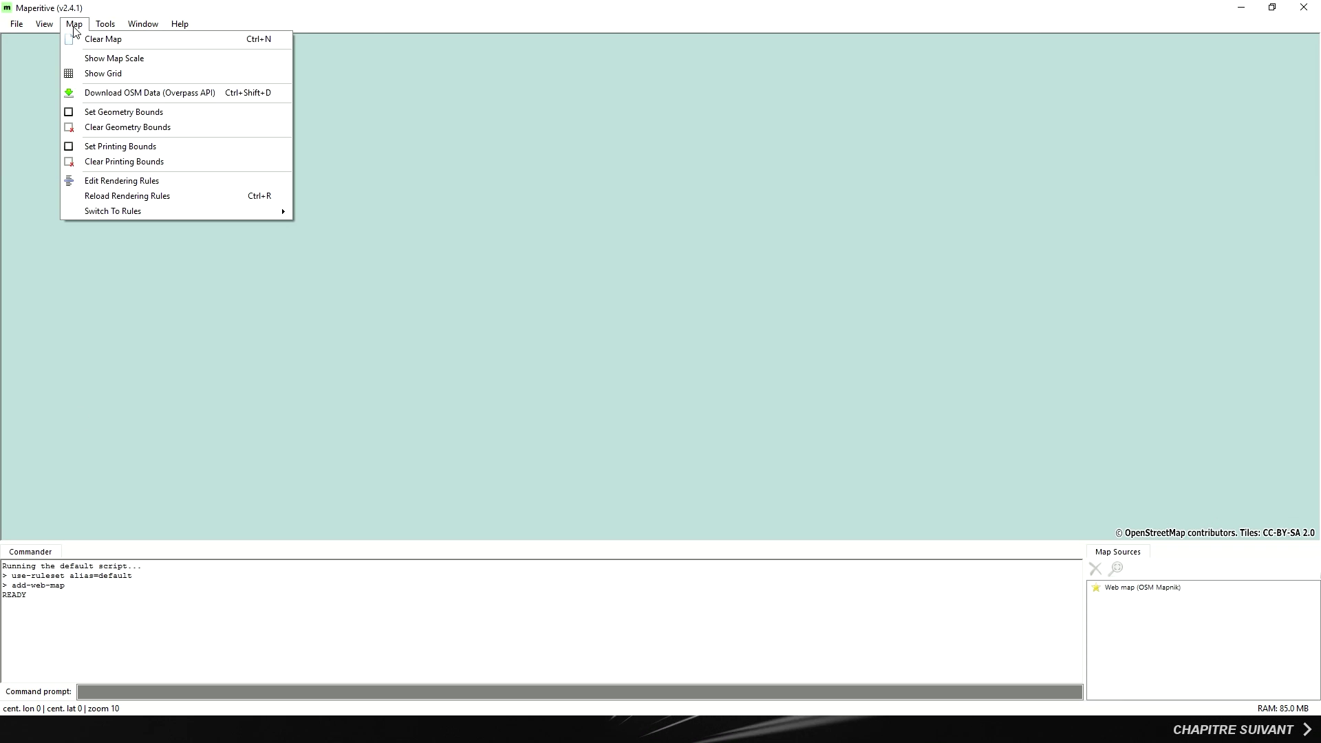
click(88, 56)
click(78, 28)
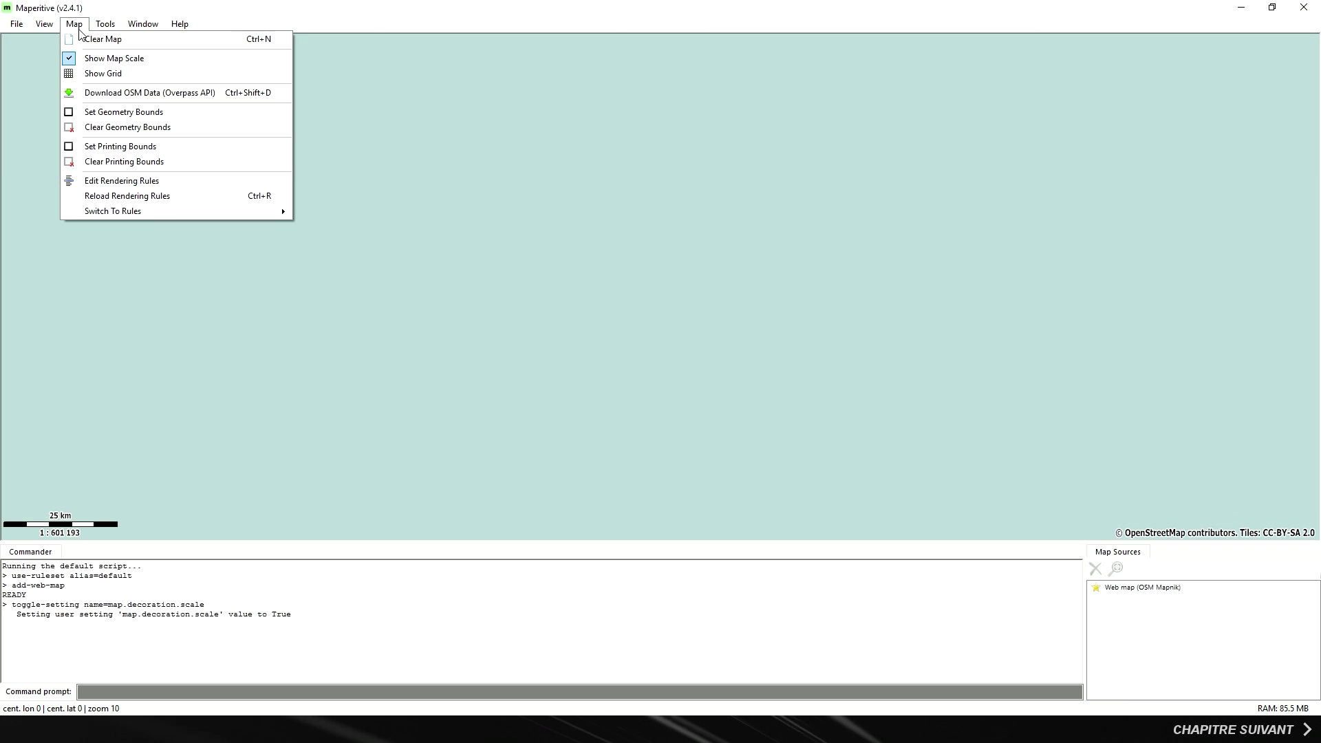
click(98, 73)
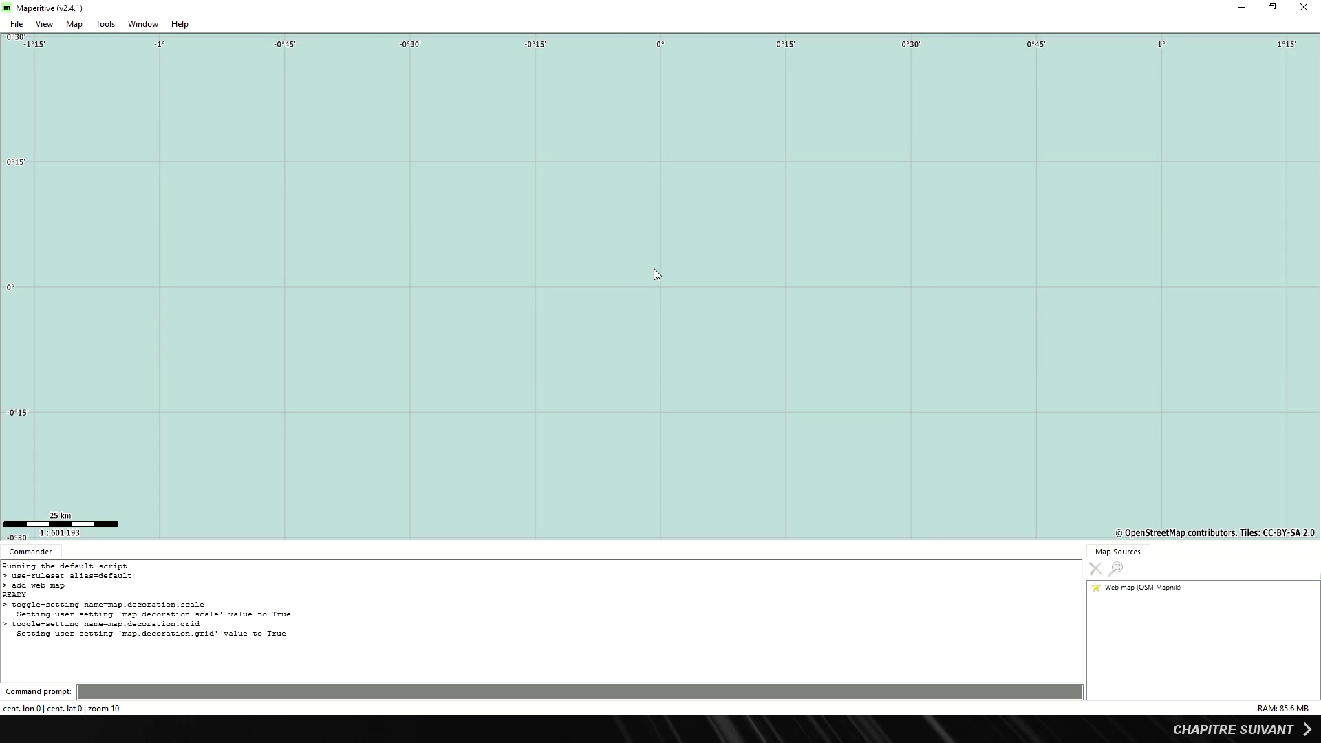
Step: Run commands to centre the map on x=2.56 y=45.015 and set the map scale to 7500
click(81, 687)
text(move-pos x=)
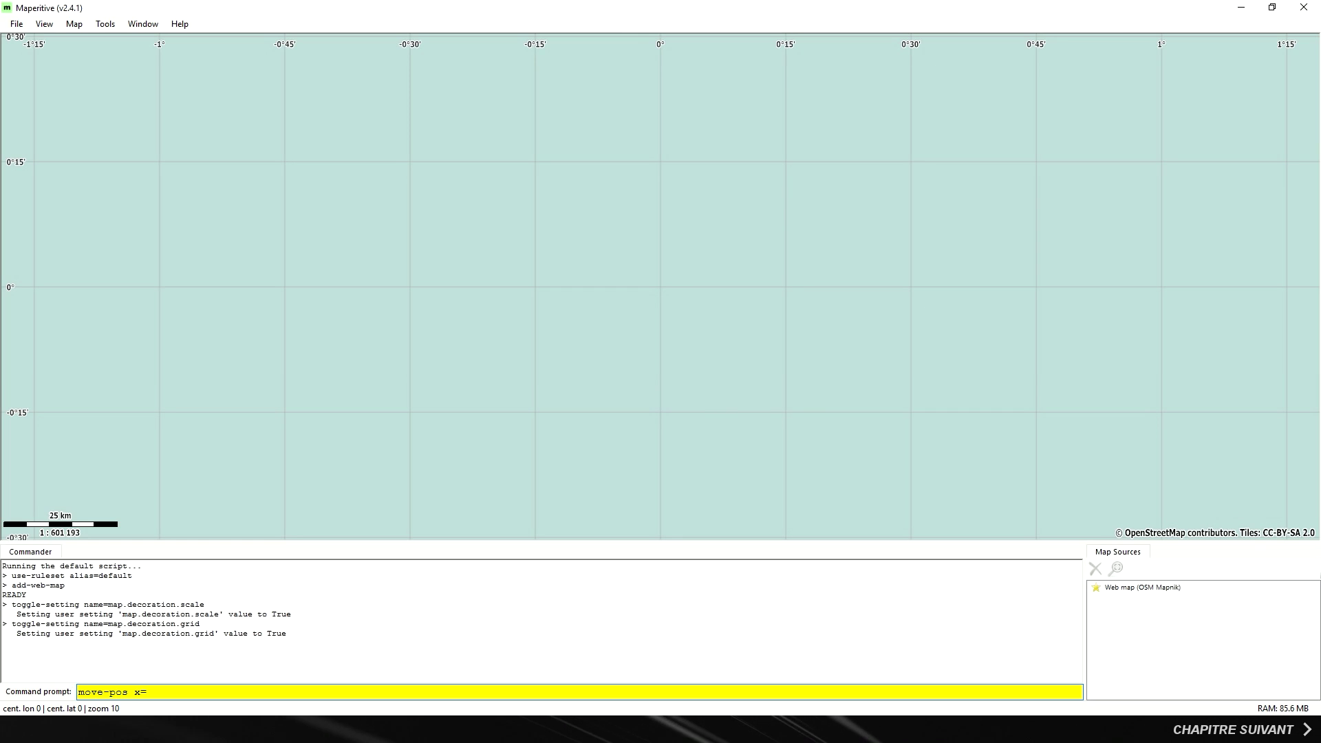
text(y=45.015)
key(Return)
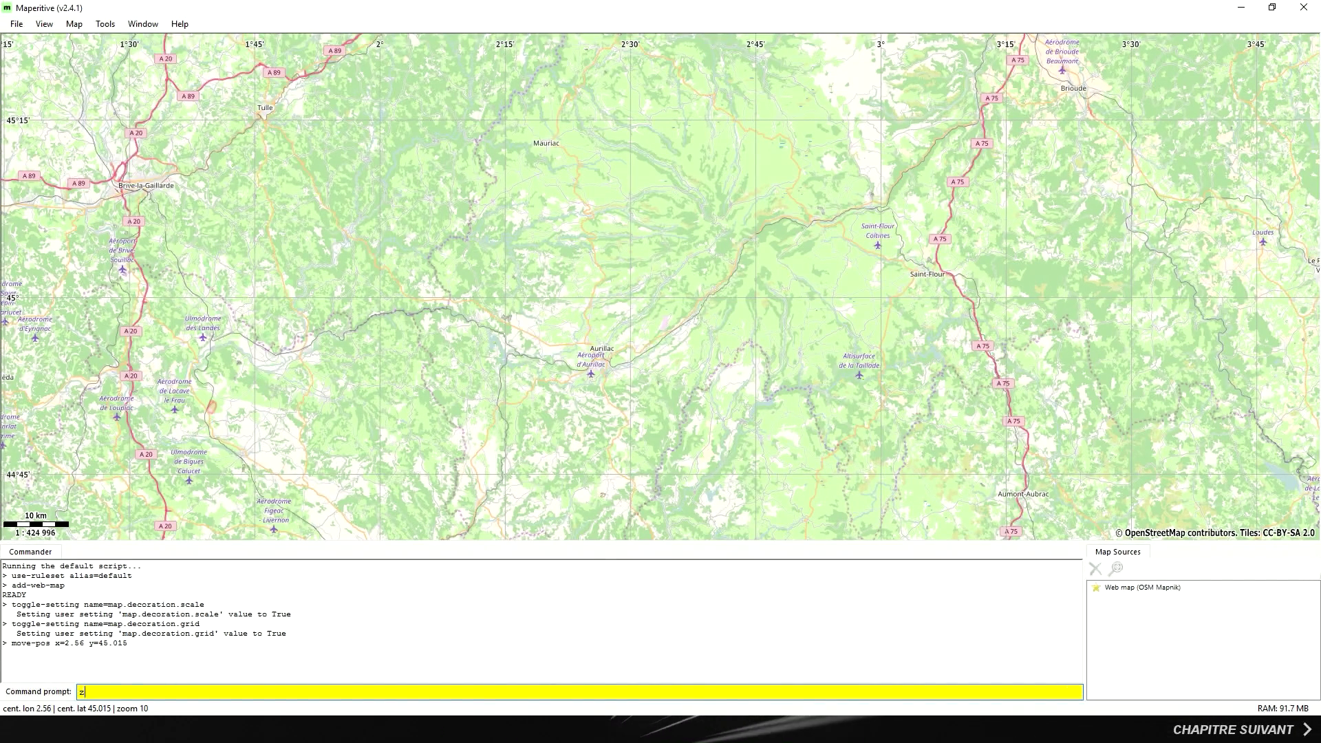
text(zoom-map-scale 7500)
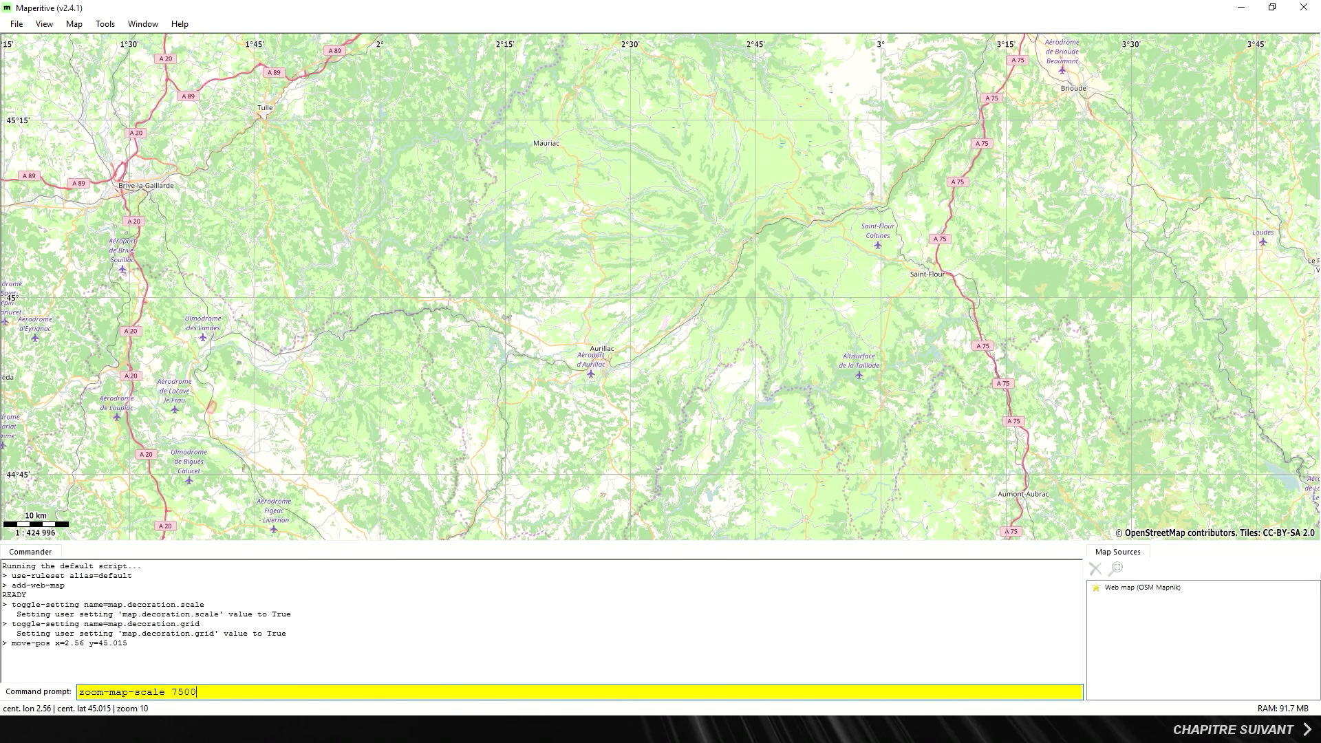
key(Return)
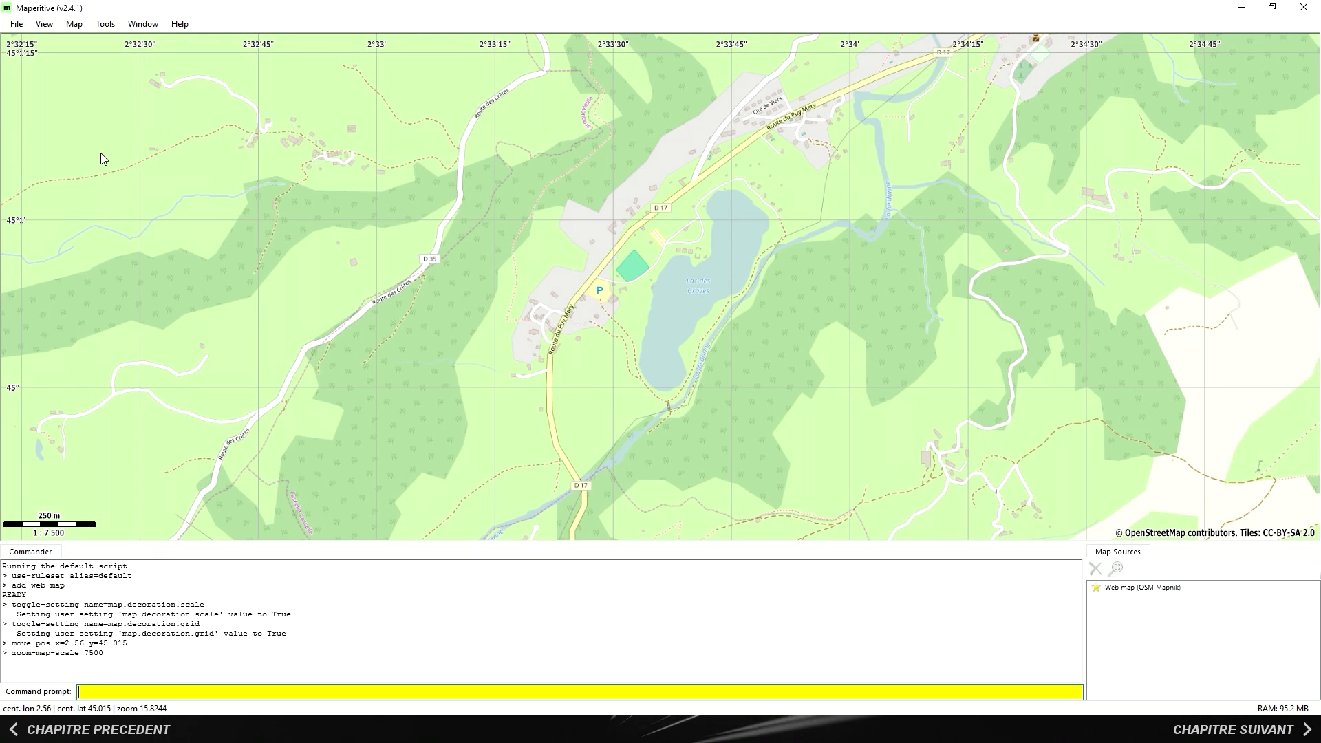
Step: Set the geometry bounds to the current map area and fit the view to those bounds
click(76, 25)
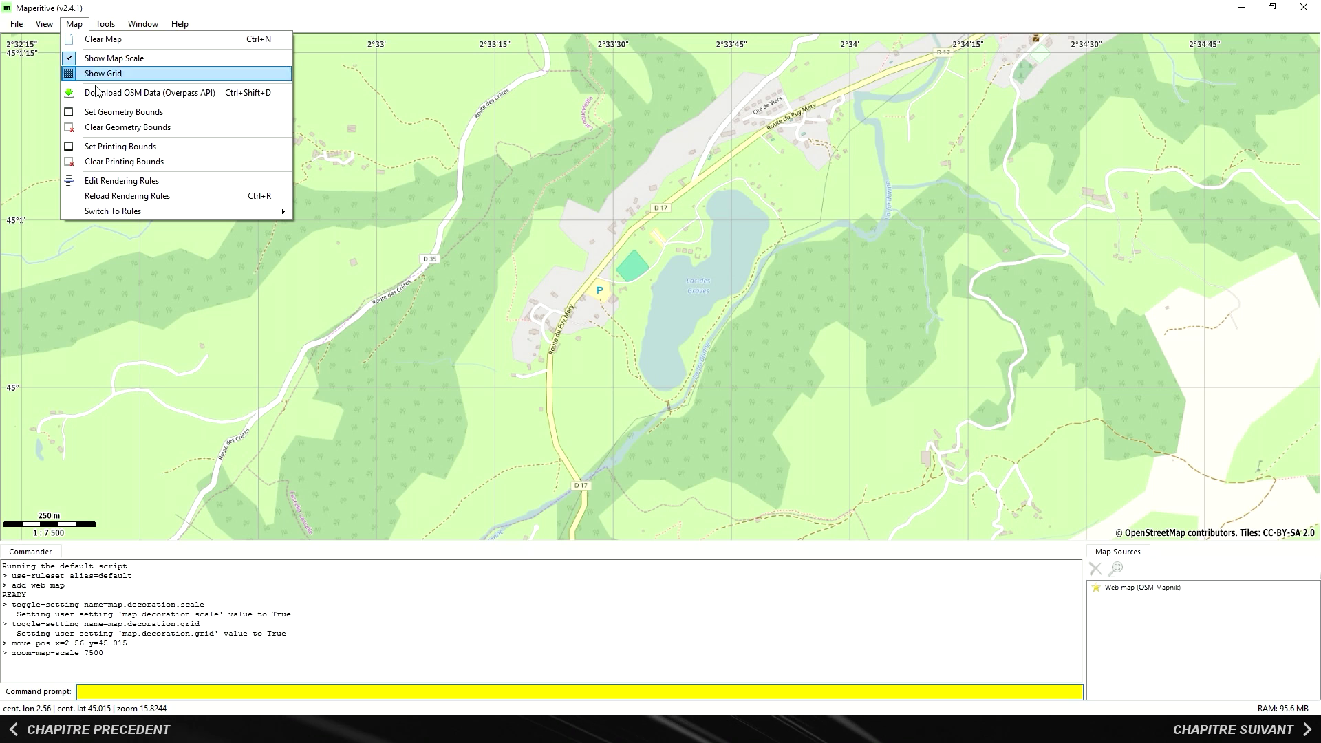
click(100, 112)
scroll(667, 293, down, 2)
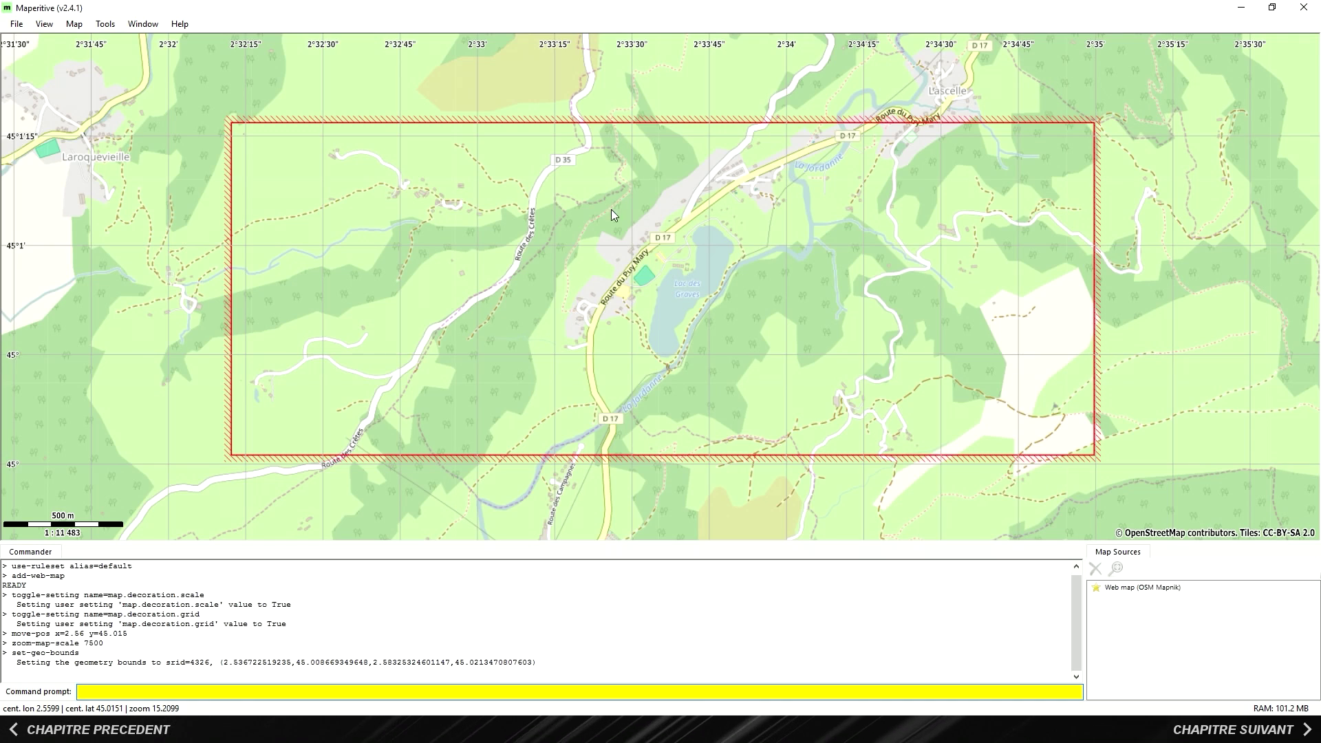
click(549, 124)
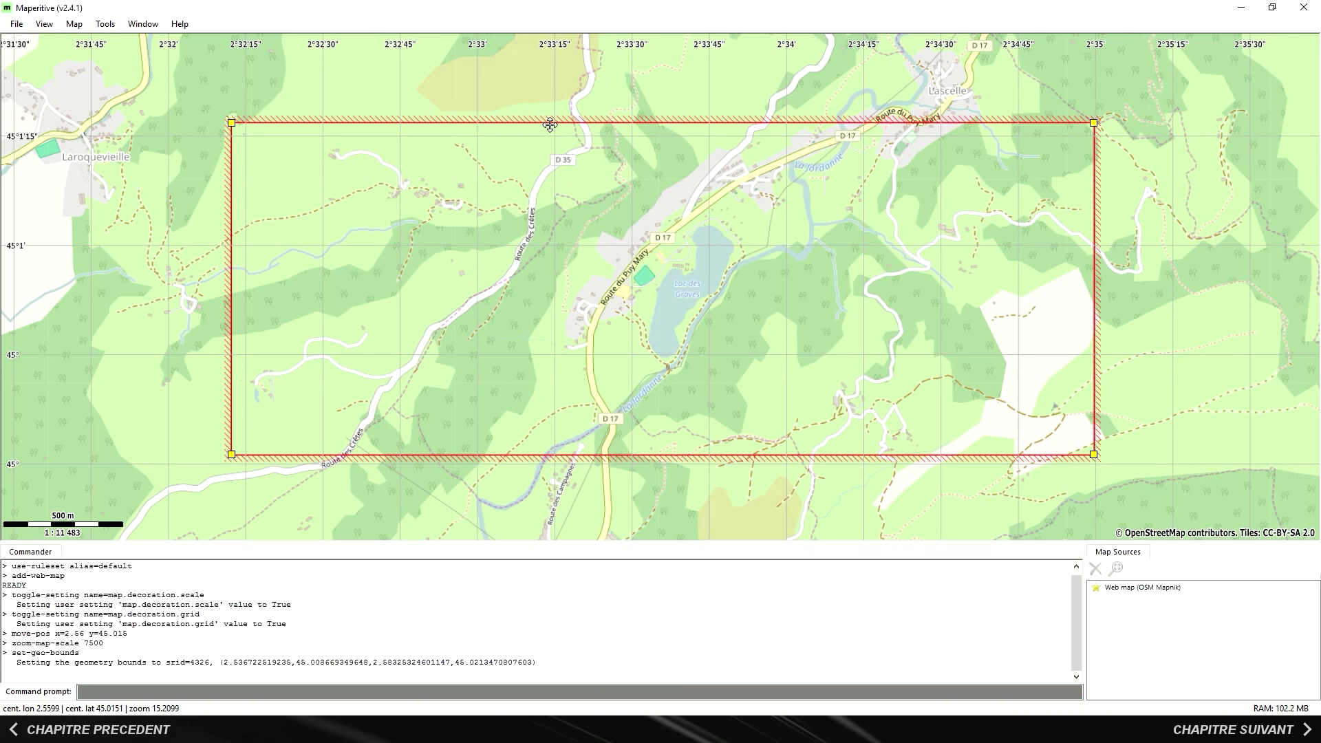
click(47, 24)
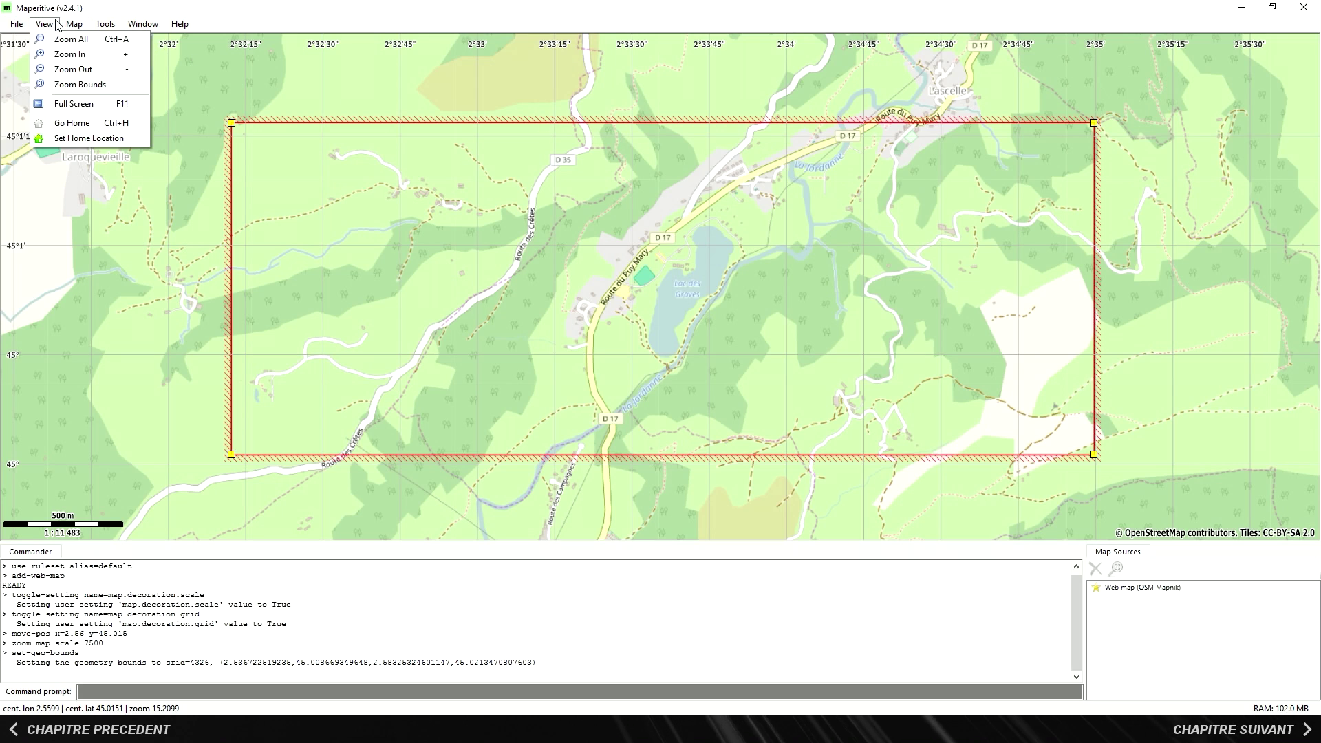
click(69, 85)
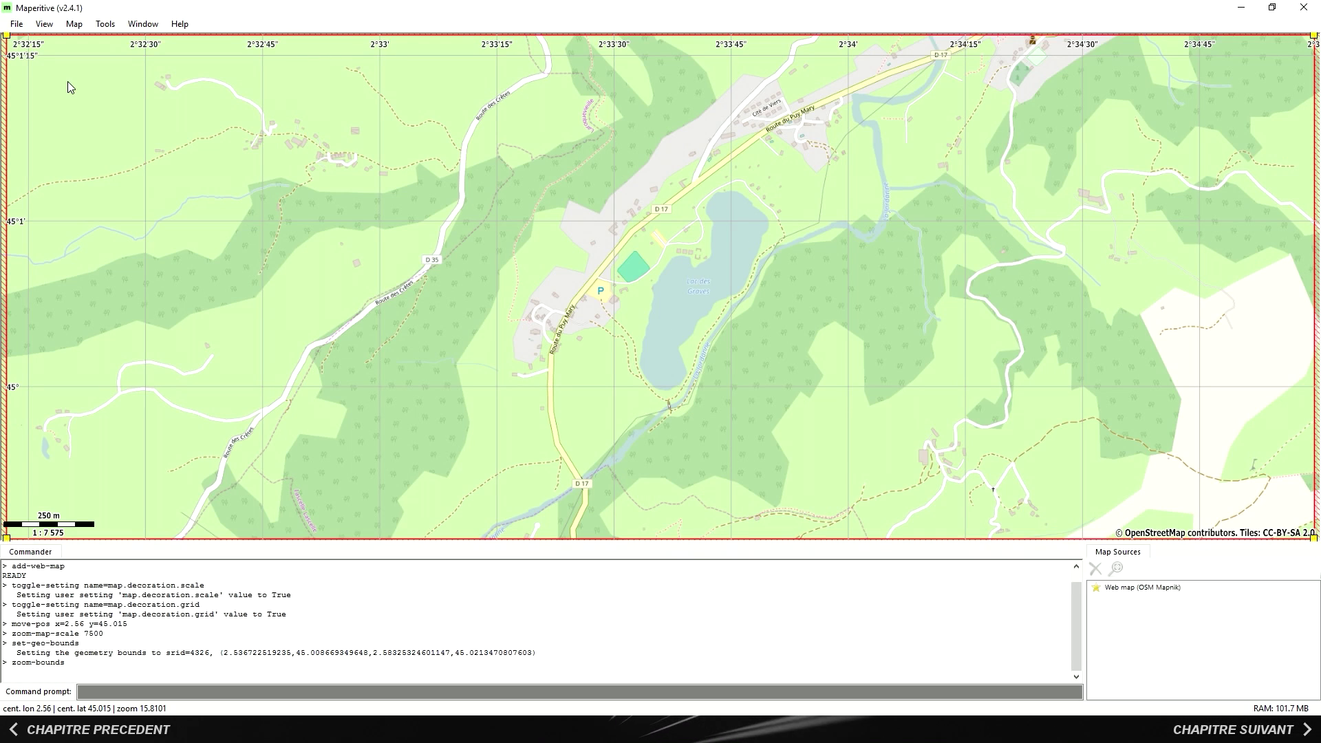
Step: Hide the OSM Mapnik web map and download the OSM data within the bounds through the Overpass API
click(1096, 589)
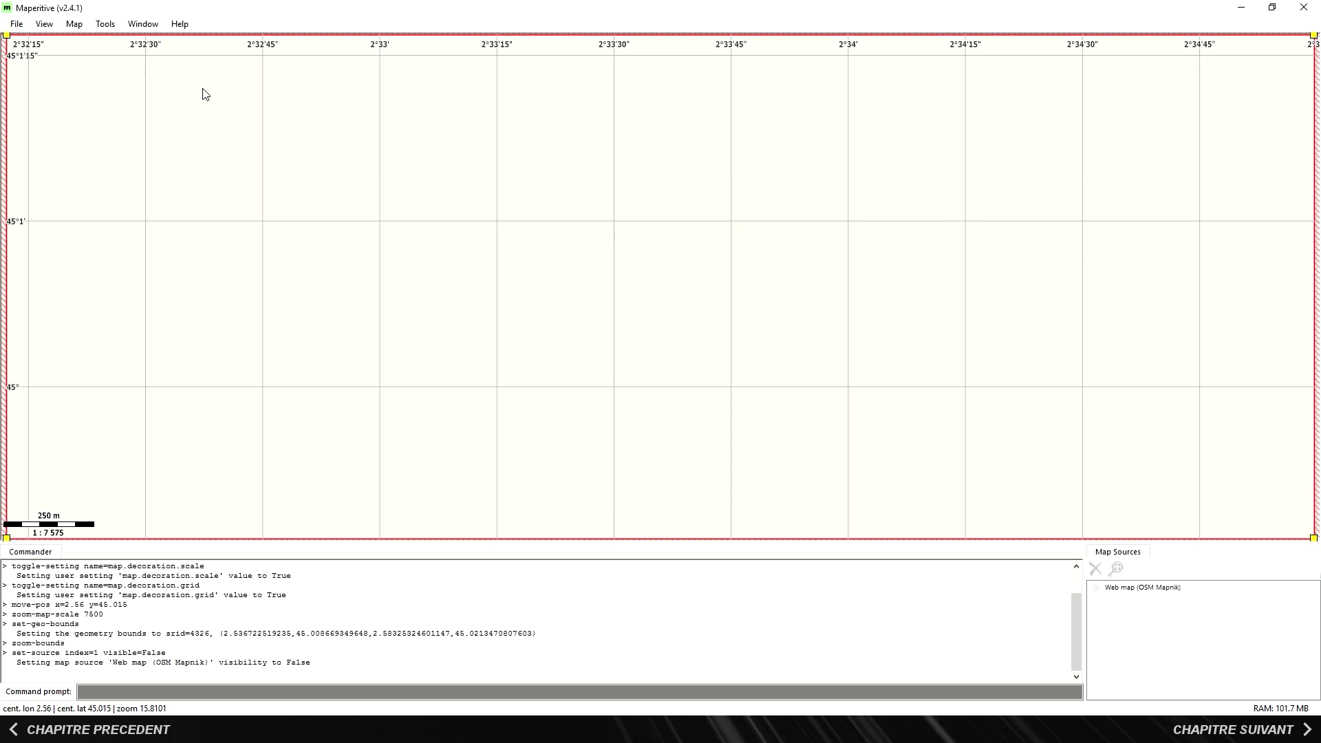
click(74, 23)
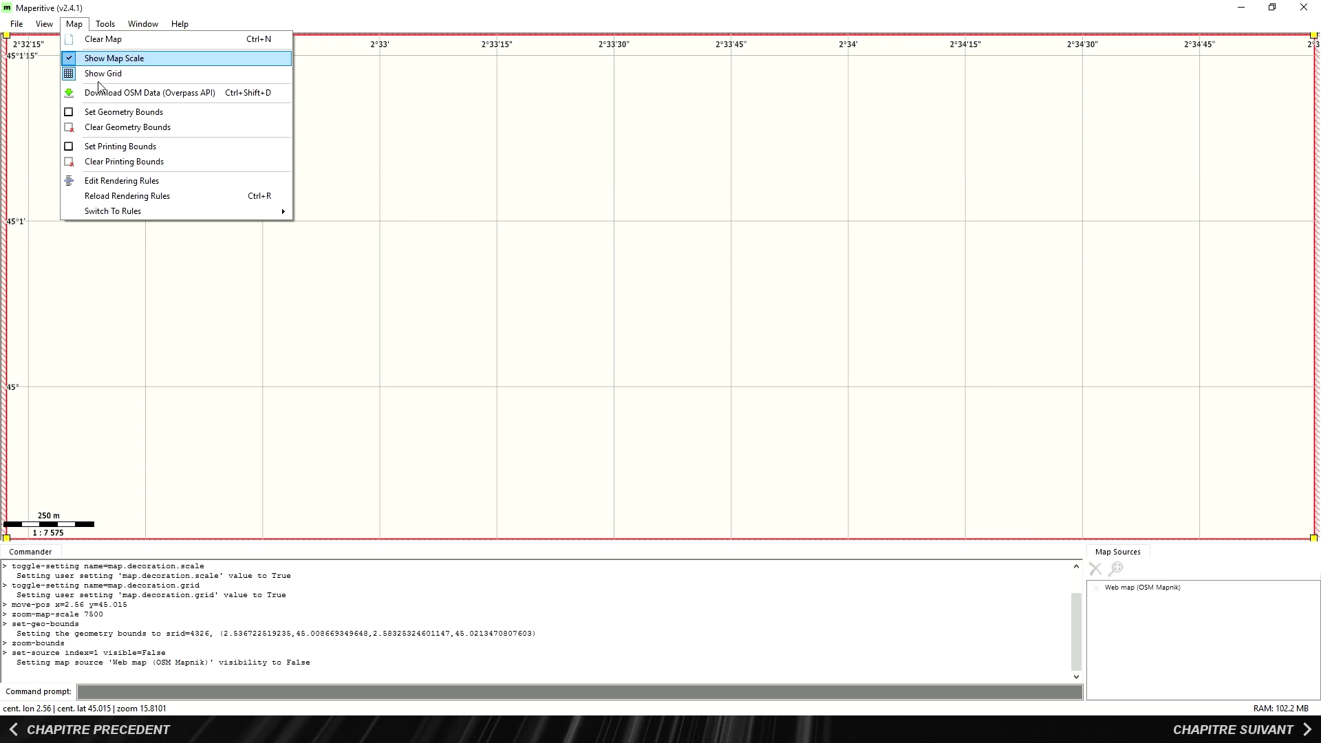
click(97, 92)
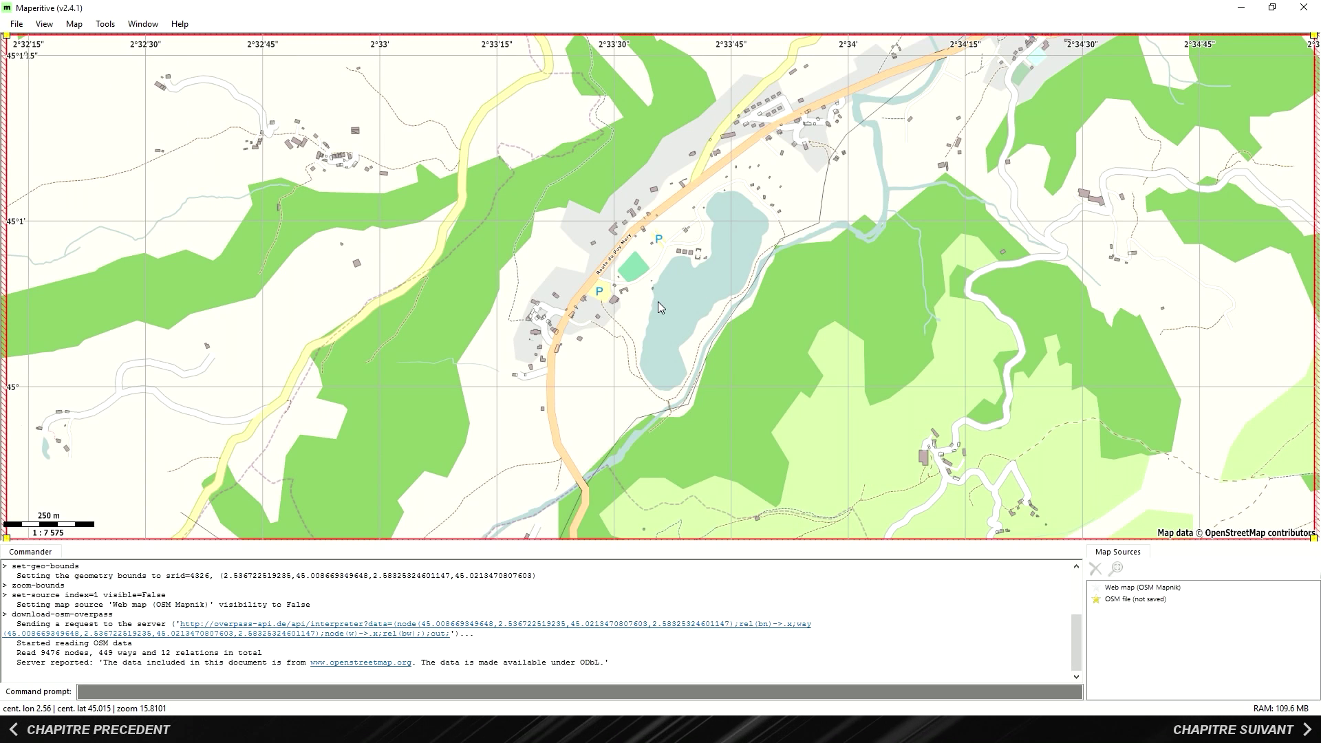
scroll(658, 306, down, 4)
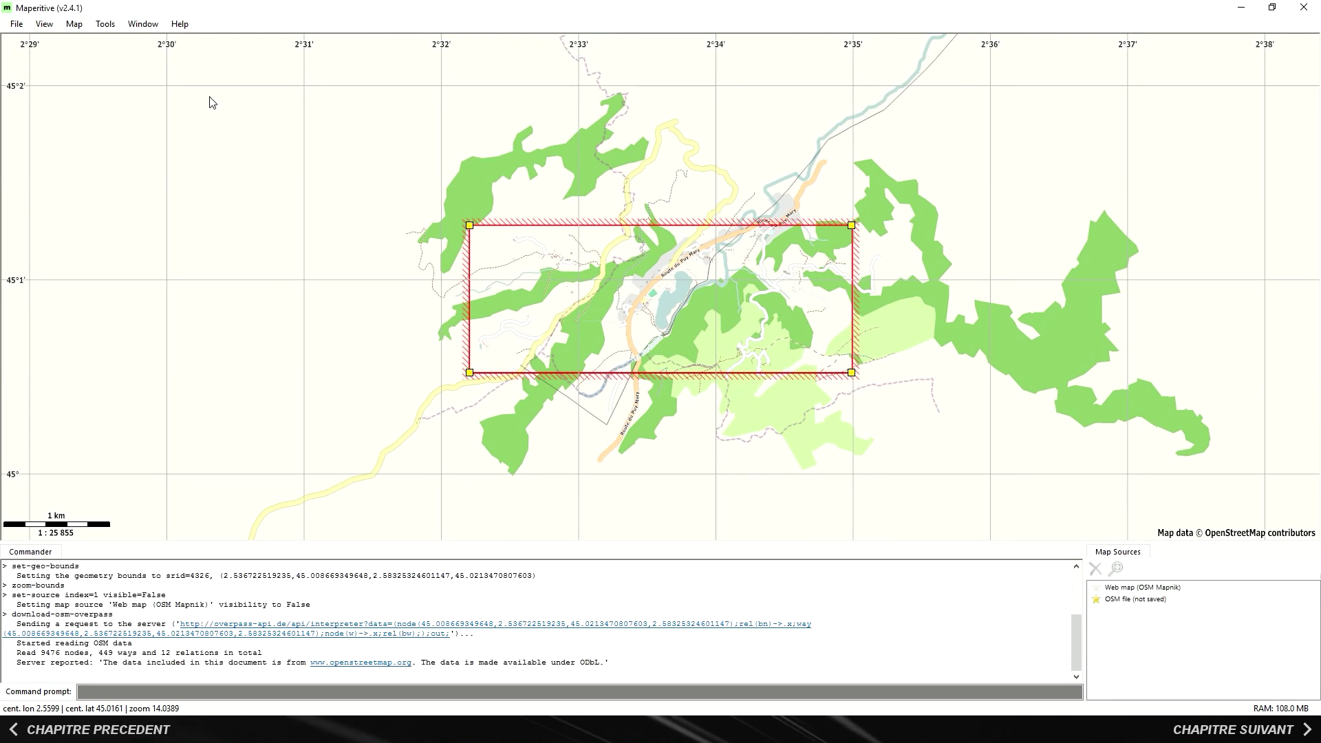
click(44, 24)
click(82, 86)
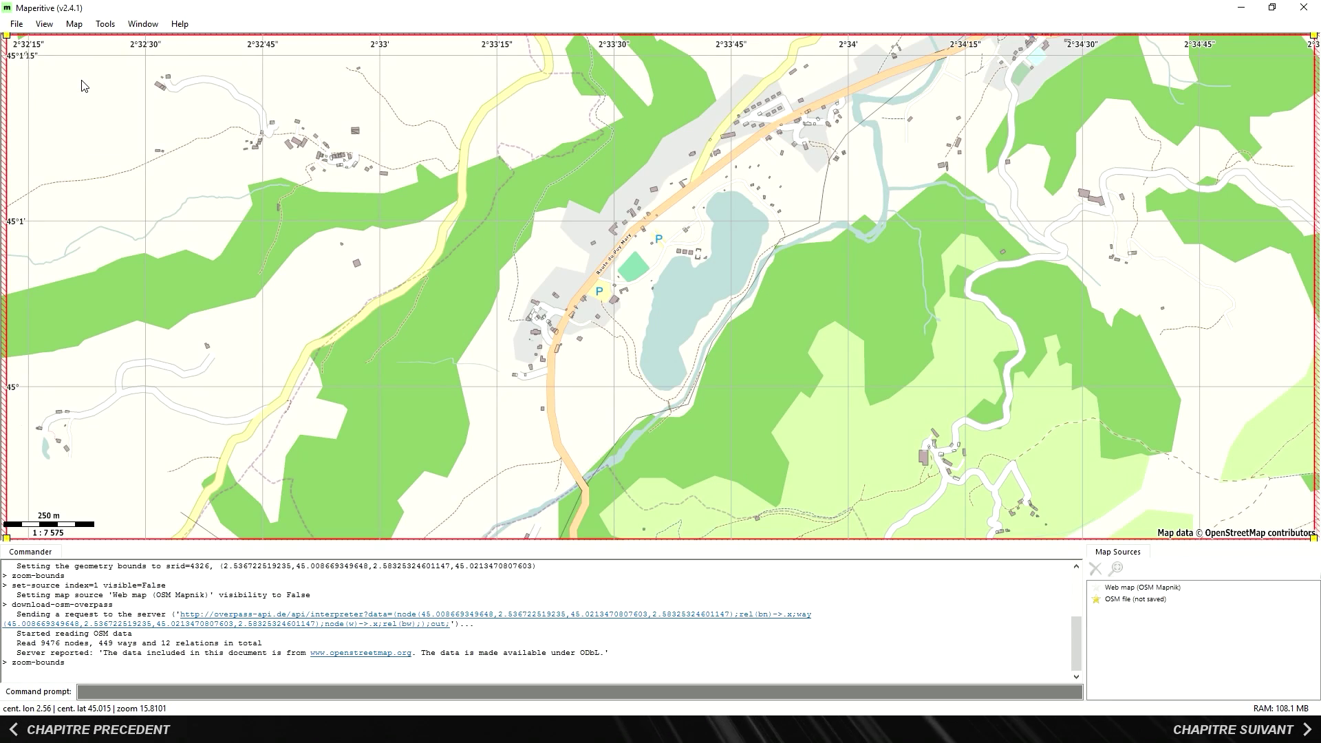
Step: Switch the map's rendering rules to wireframe
click(74, 23)
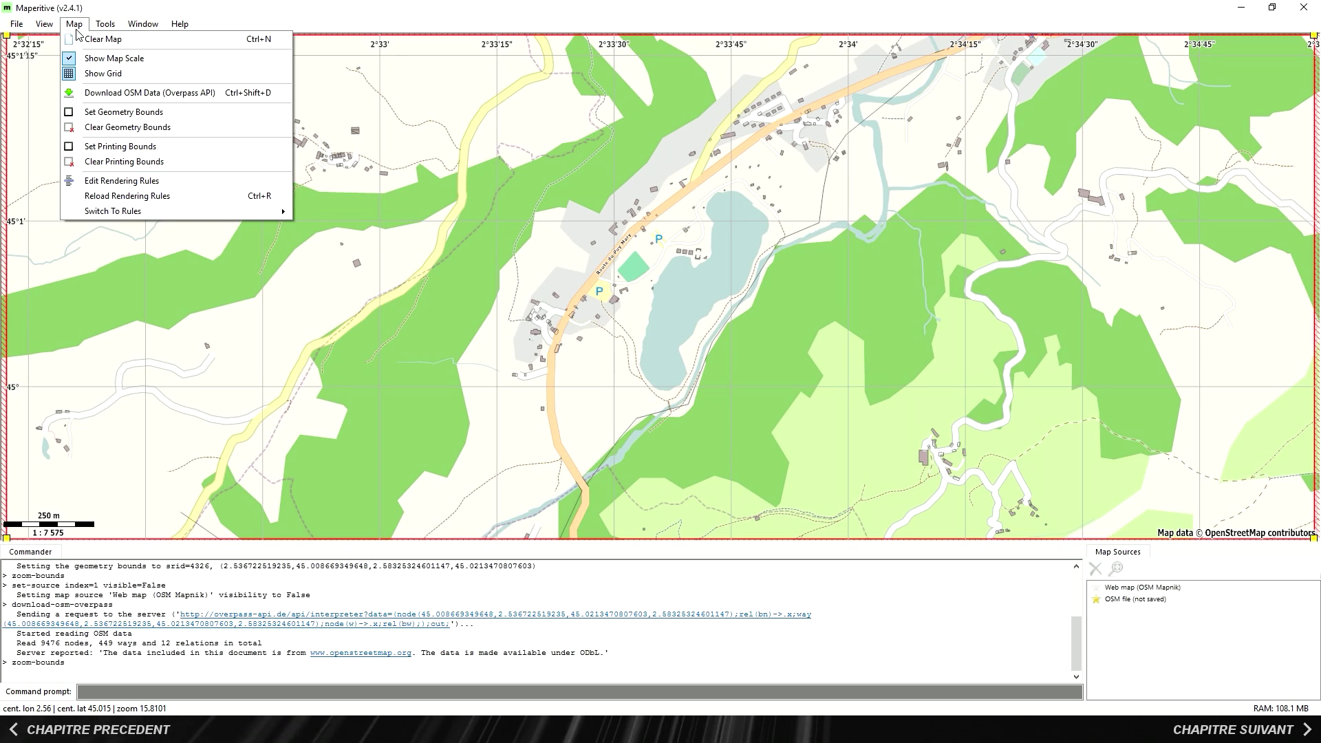
mouse_move(151, 210)
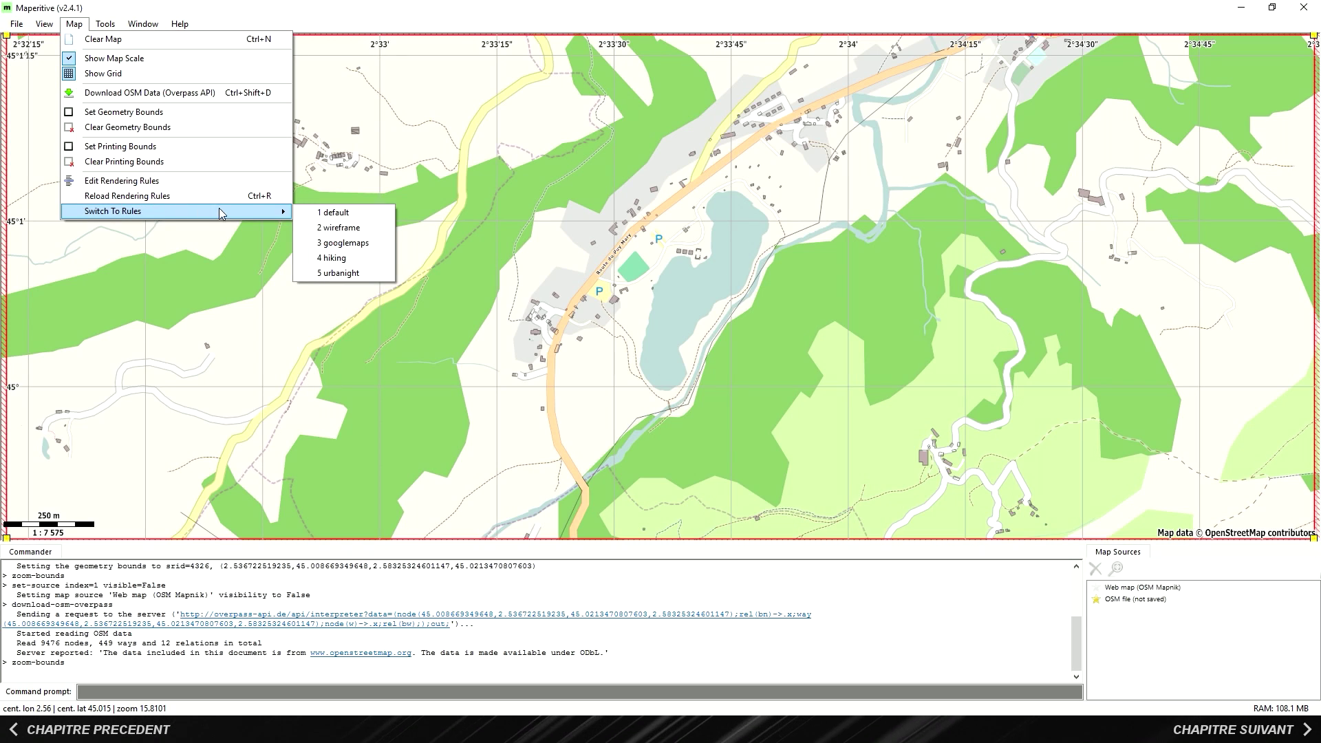
click(338, 227)
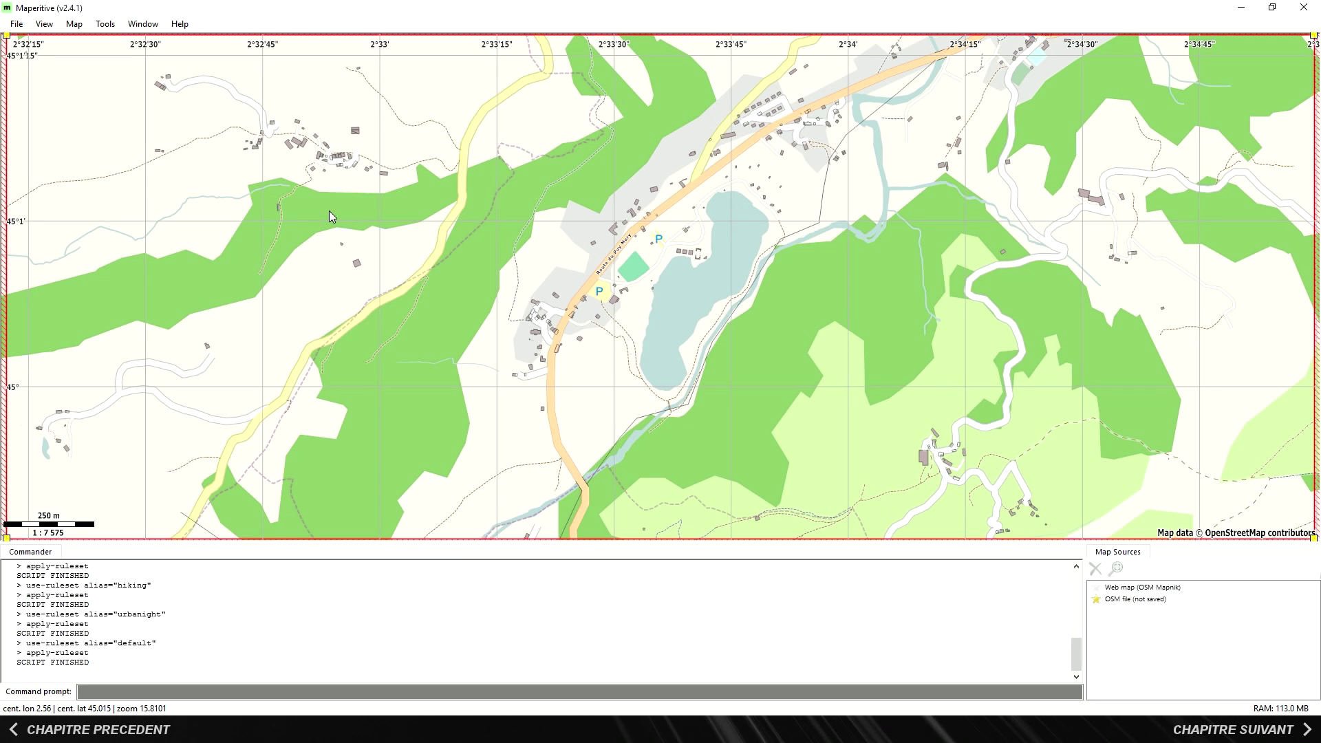
Step: Generate relief contours within the geometry bounds and hide the OSM file source
click(106, 23)
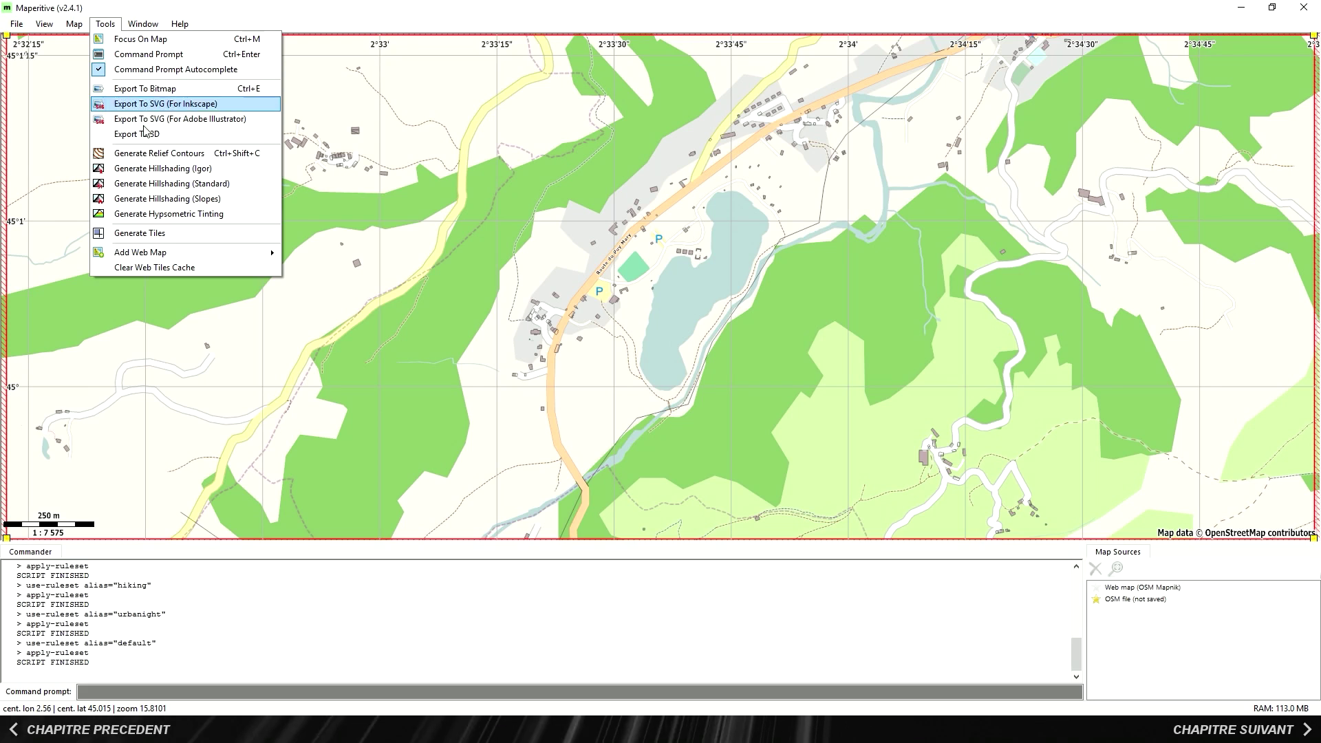
click(148, 156)
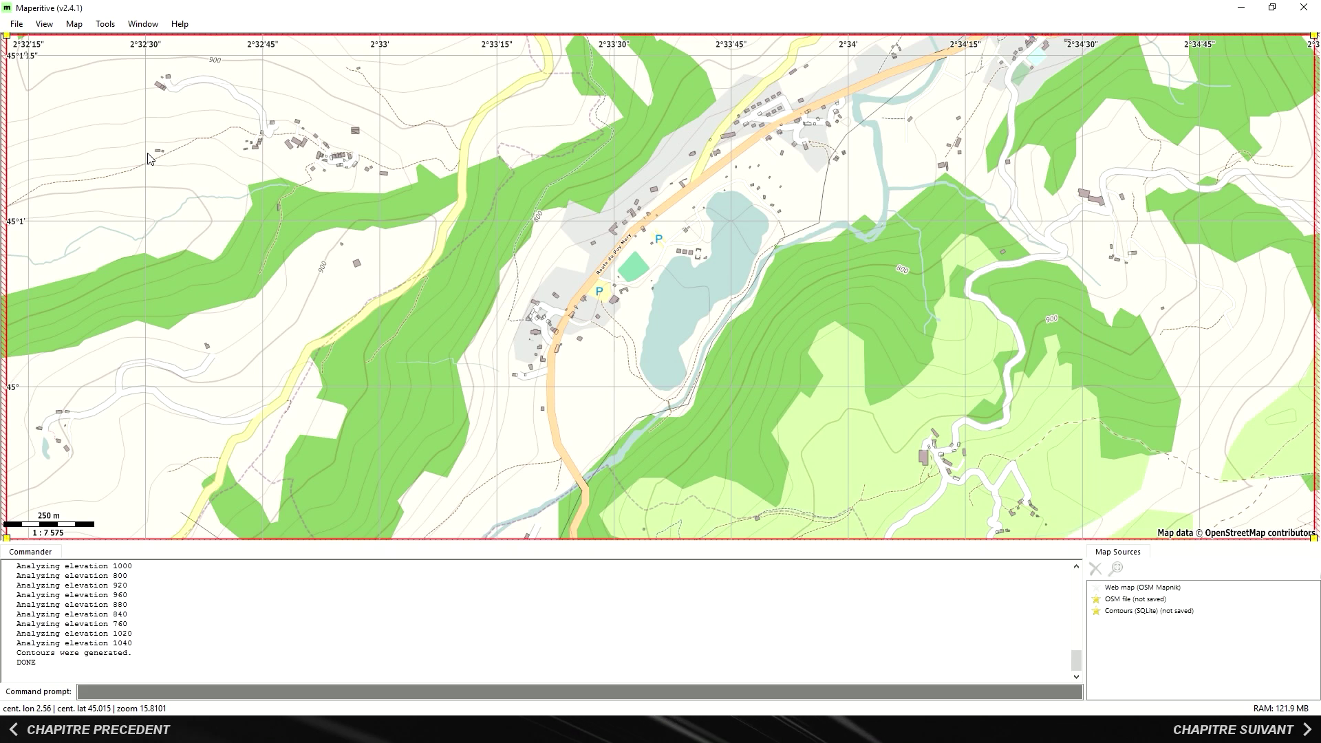
click(1097, 600)
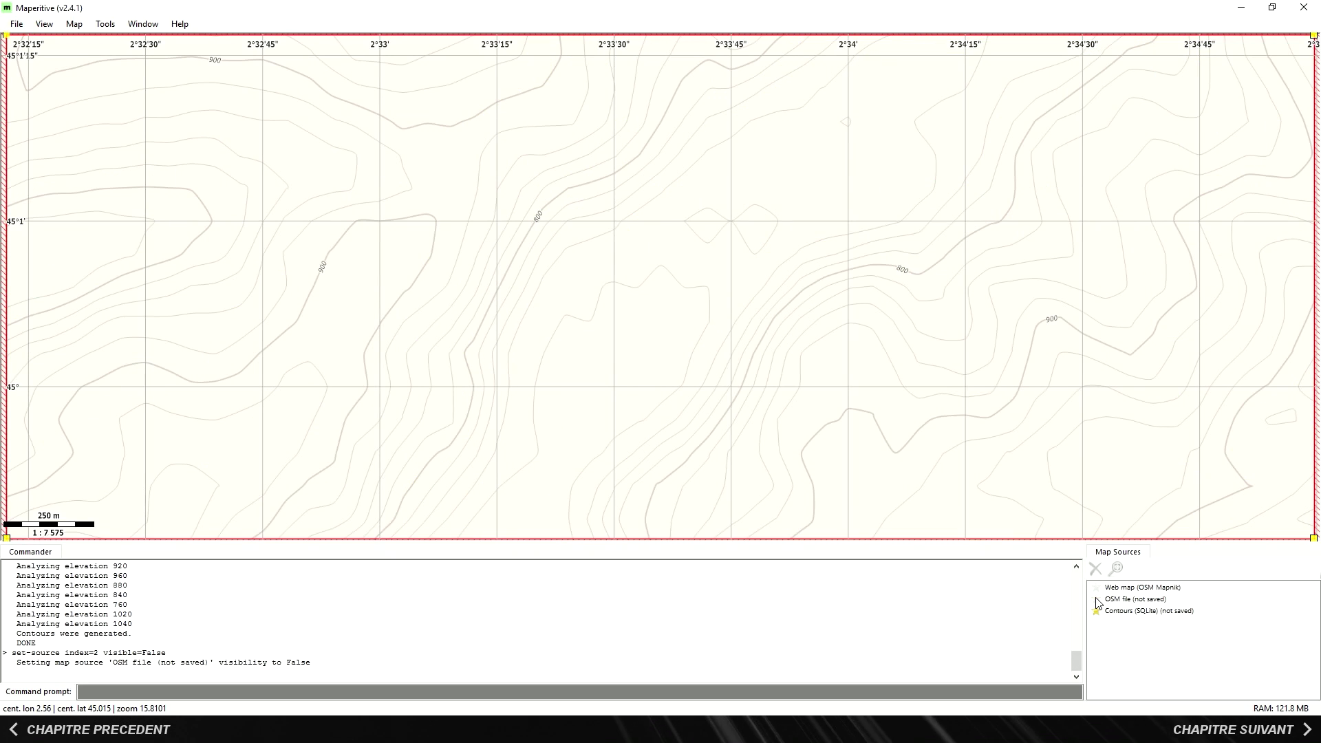
Step: Set the map scale to 50000 by command and clear the geometry bounds
click(79, 690)
text(zoom-map-scale 50000)
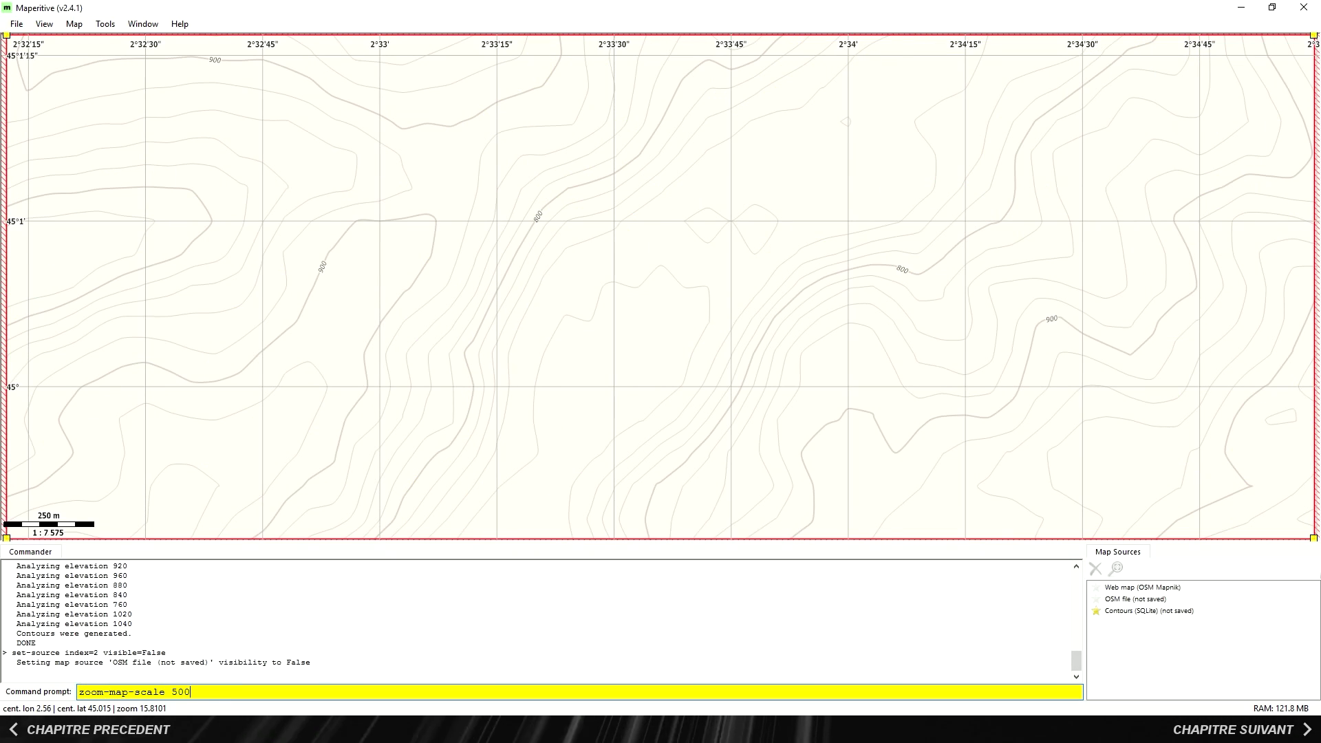
key(Return)
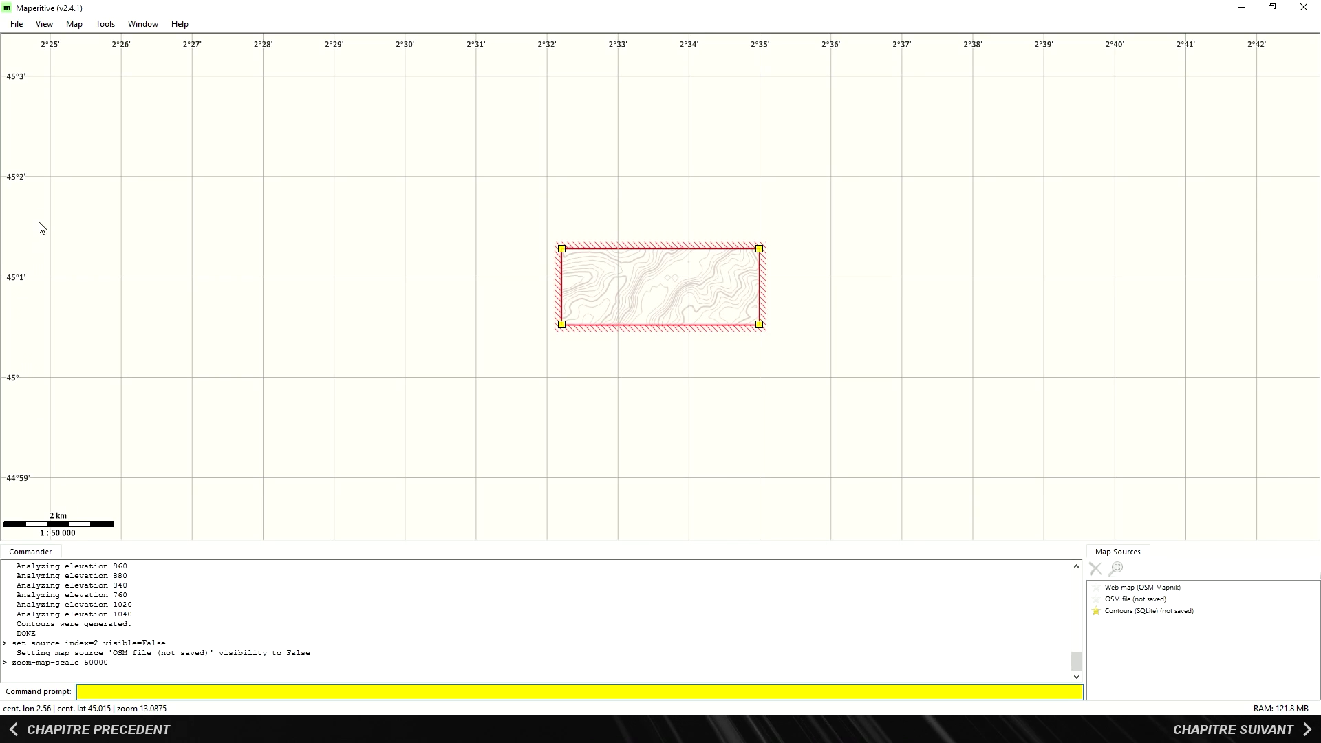
click(73, 23)
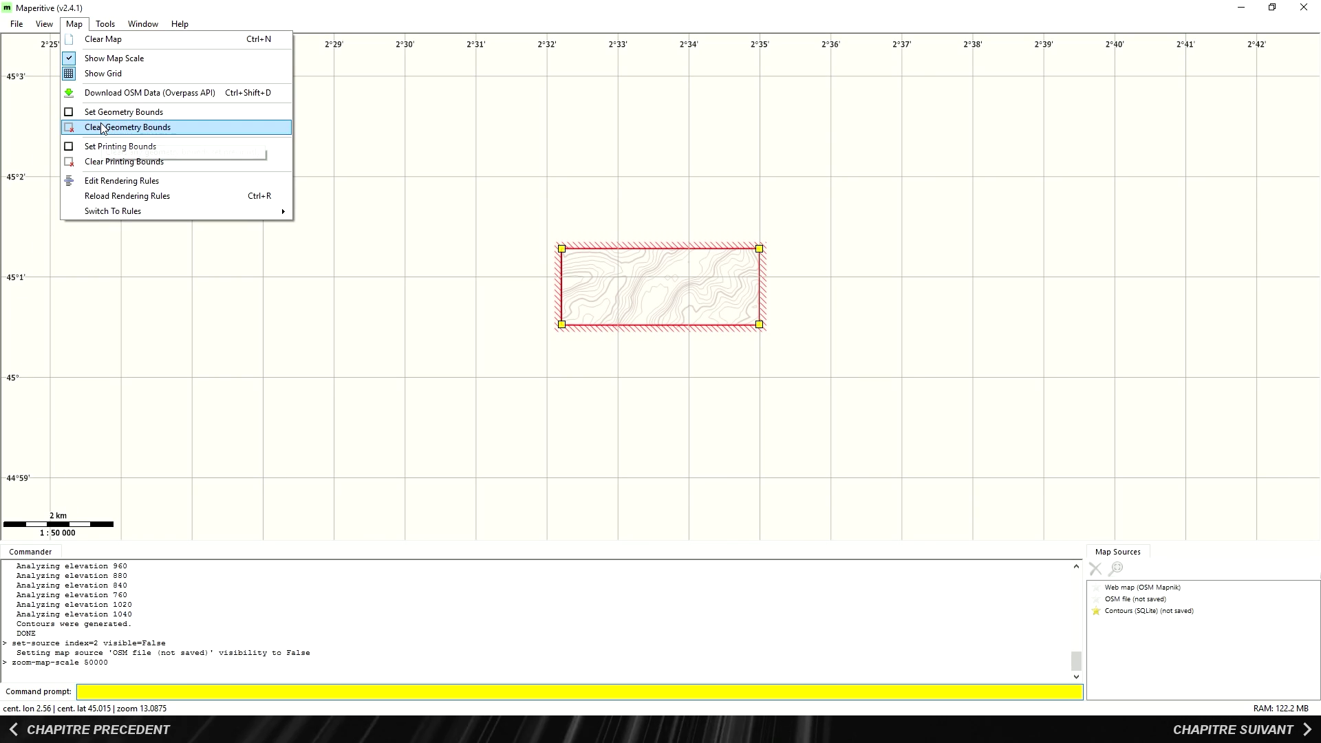
click(101, 128)
Step: Generate Igor hillshading for the visible area and hide the Contours source
click(103, 26)
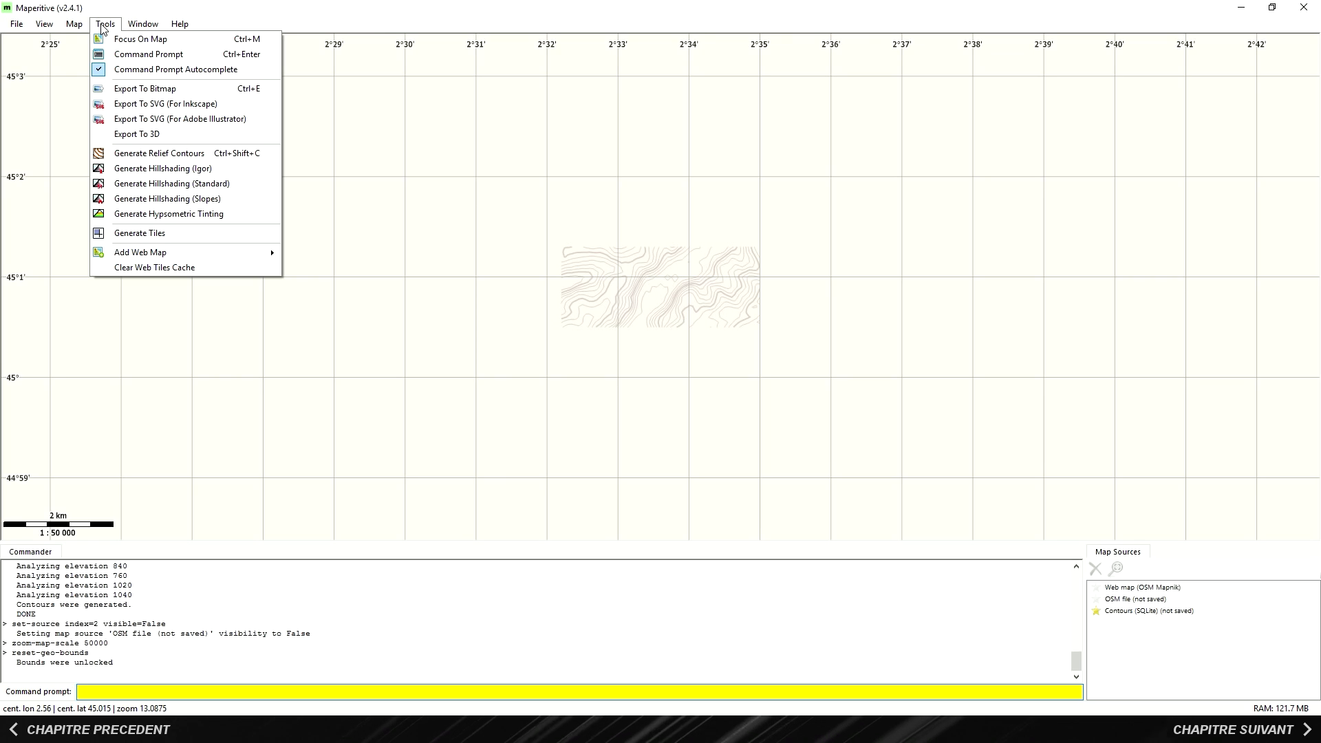
click(126, 169)
click(1096, 611)
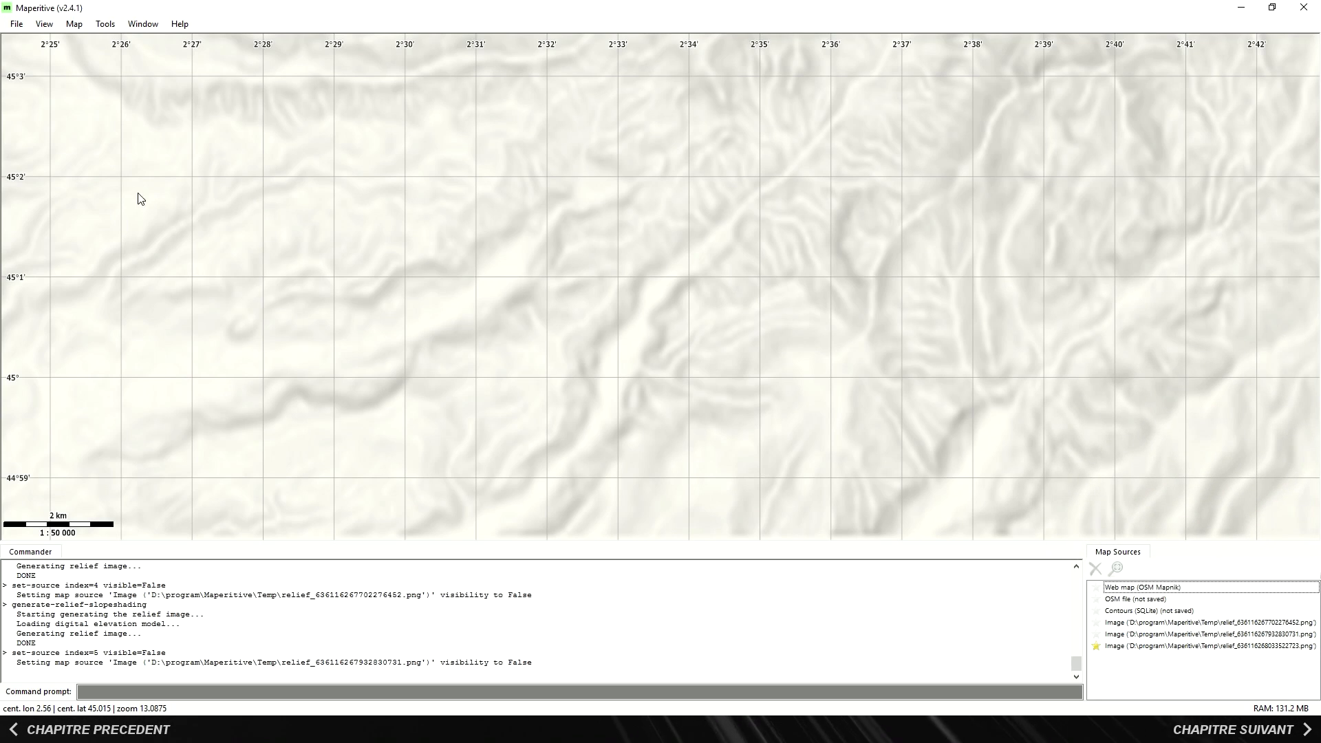
Step: Generate hypsometric tinting for the visible area
click(105, 24)
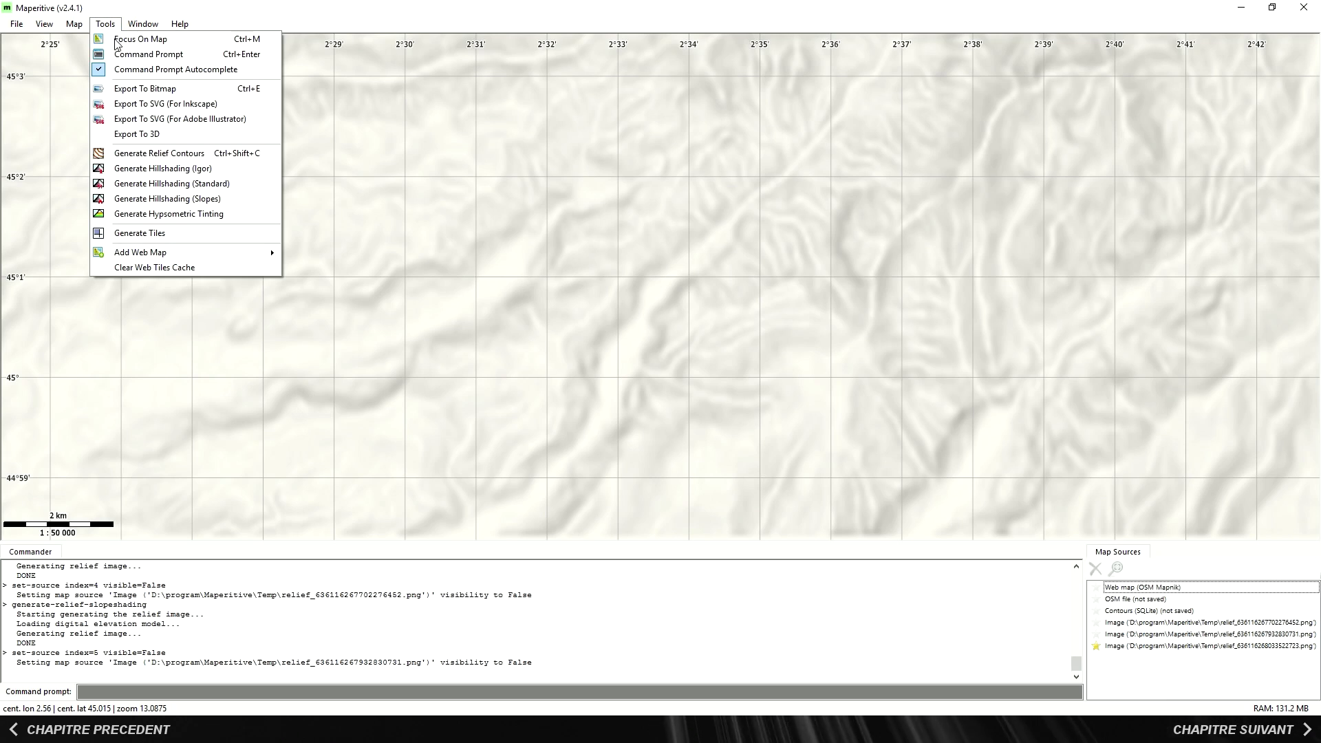
click(152, 214)
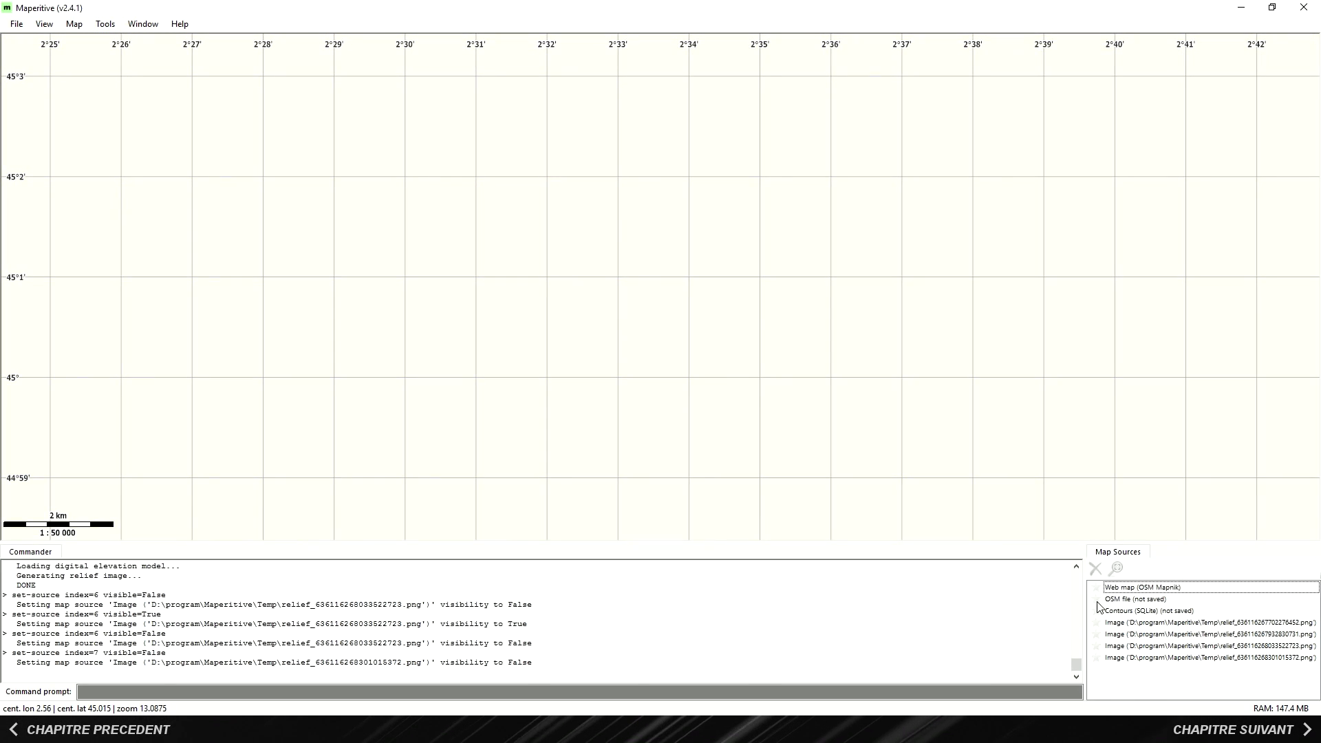
Step: Make the OSM file and Contours sources visible, and set new geometry bounds at a map scale of 7500 by command
click(1096, 598)
click(1095, 610)
click(106, 691)
text(zoom-map-scale 7500)
key(Return)
text(set-geo-bounds)
key(Return)
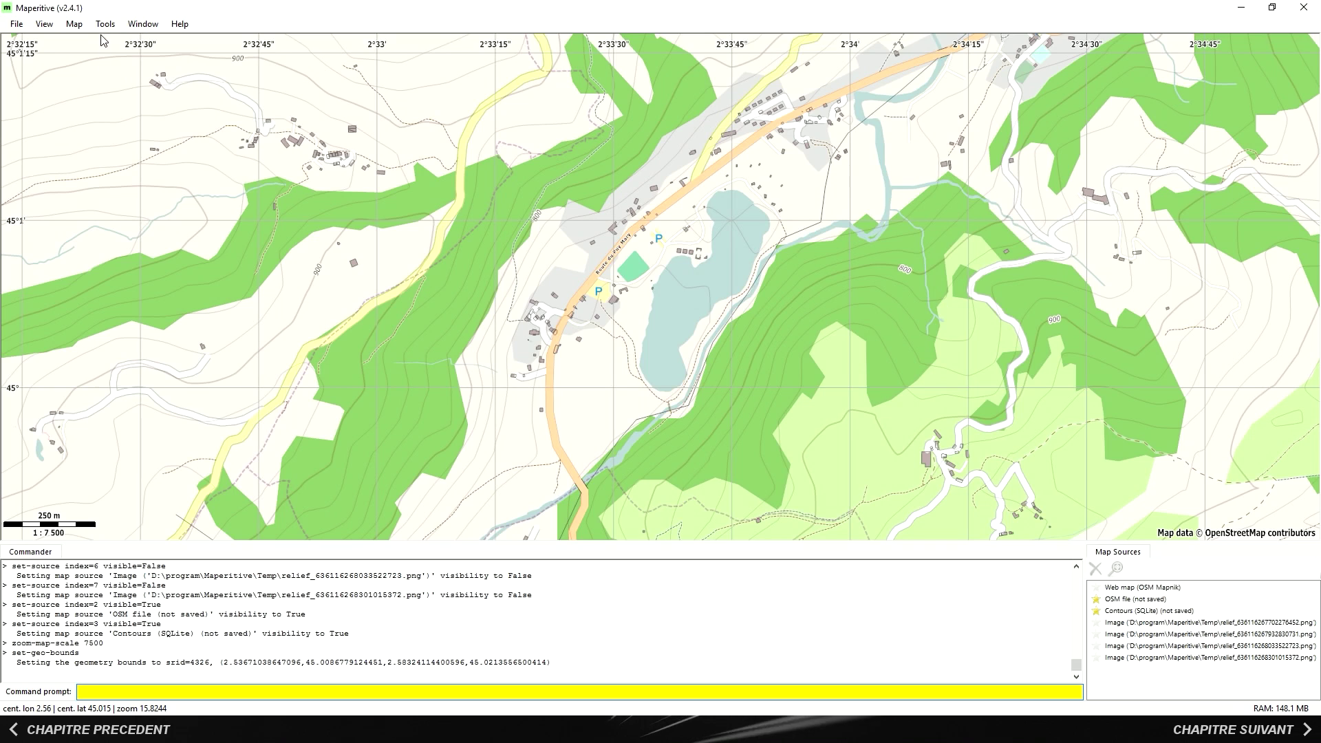
Step: Add the HikeBikeMap web map as a map source
click(105, 23)
mouse_move(192, 252)
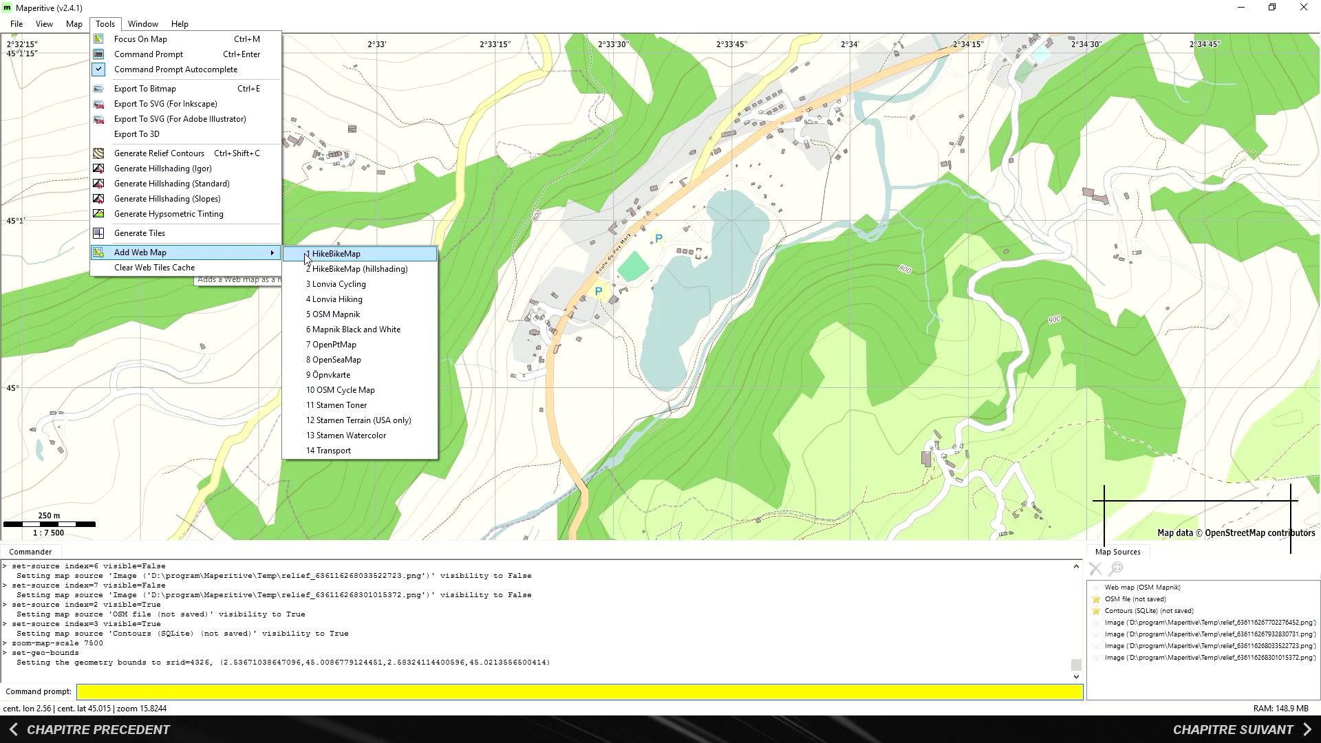
click(334, 254)
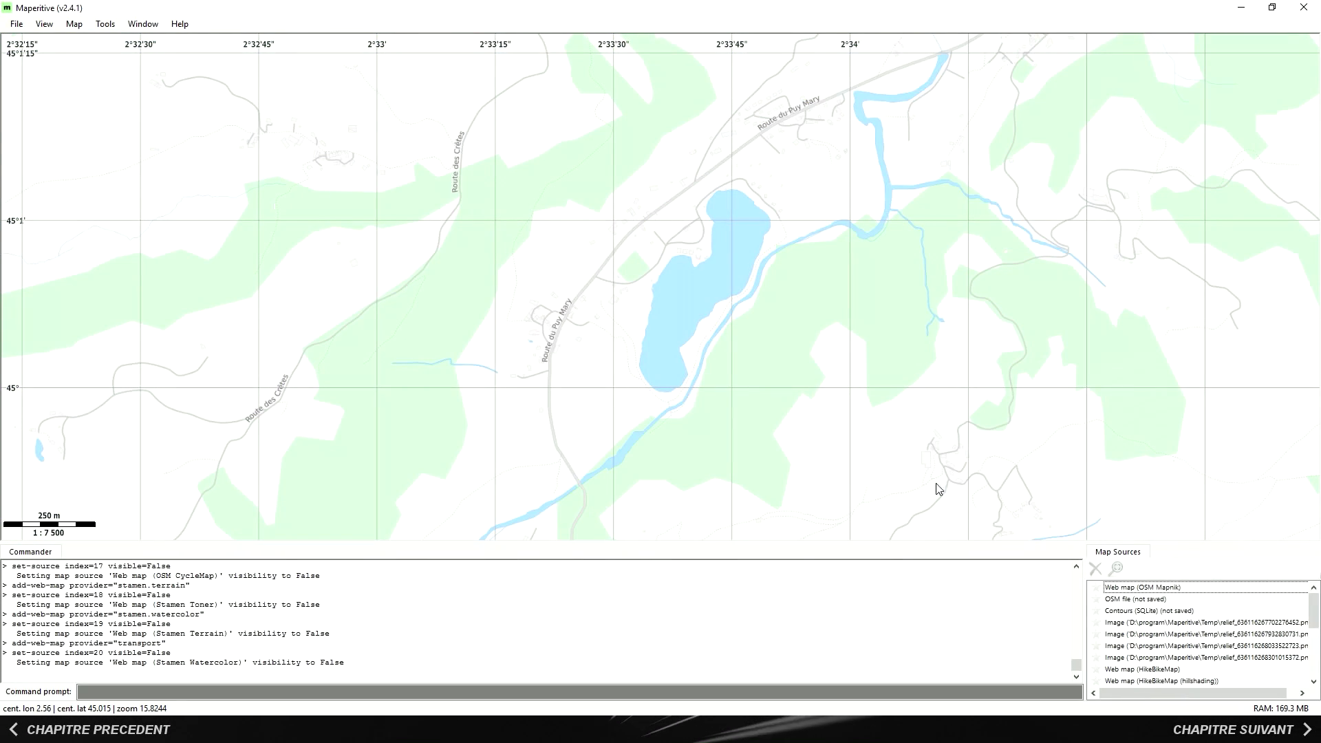
Step: Hide the Transport web map and make the OSM file, Contours and relief_636116268033522723.png image sources visible
drag(1318, 620, 1317, 671)
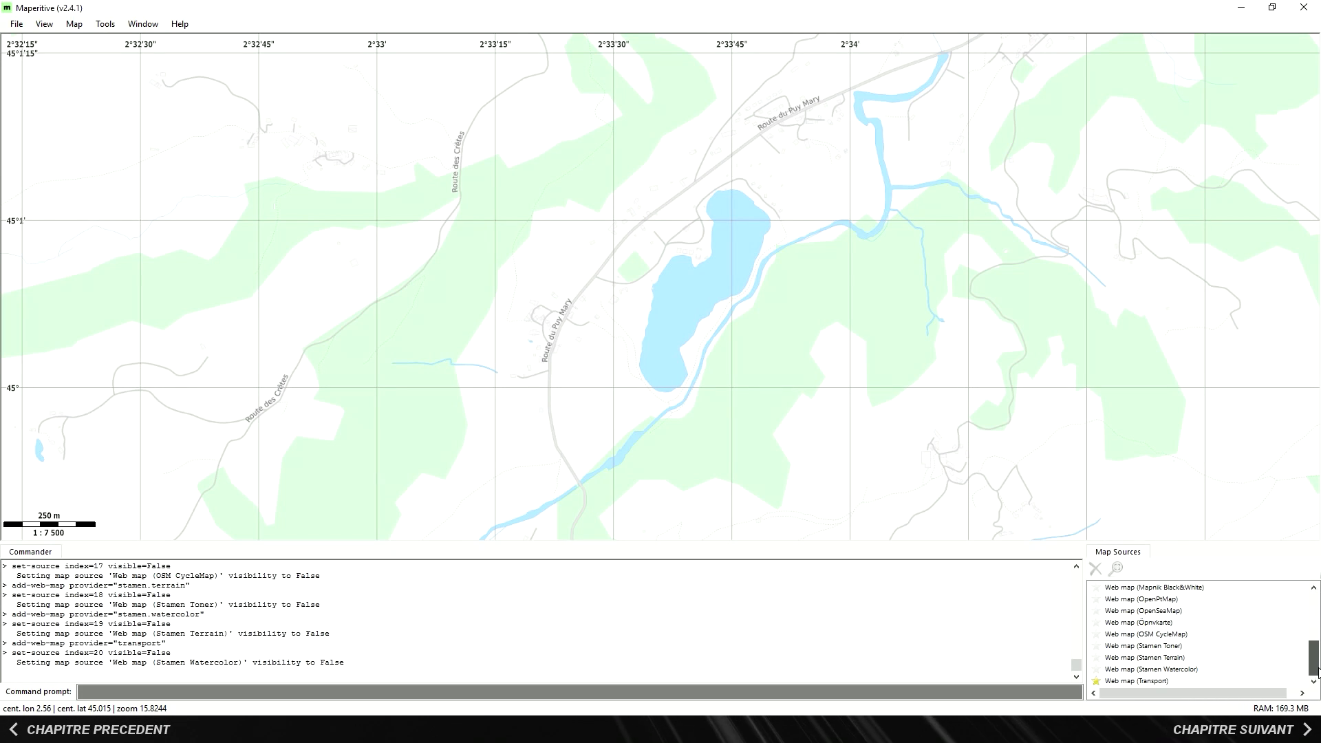
double_click(1298, 679)
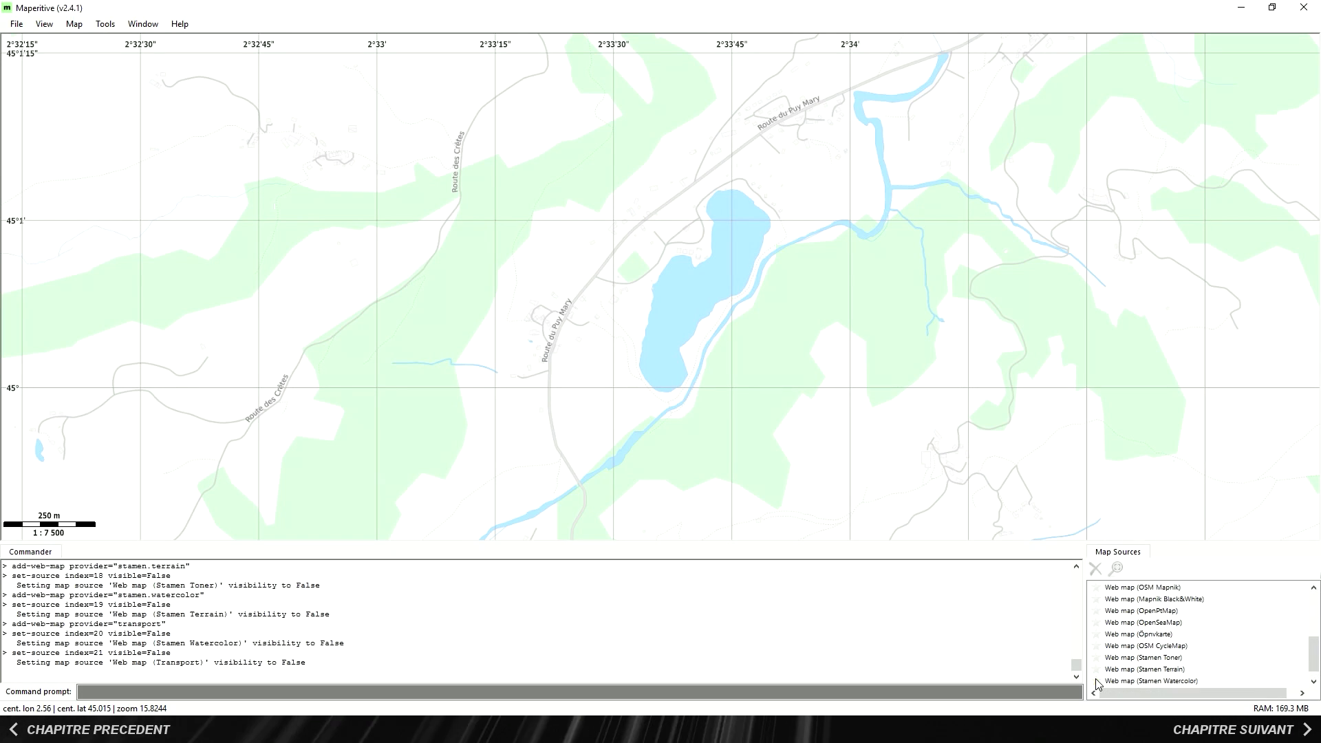
scroll(1297, 661, up, 4)
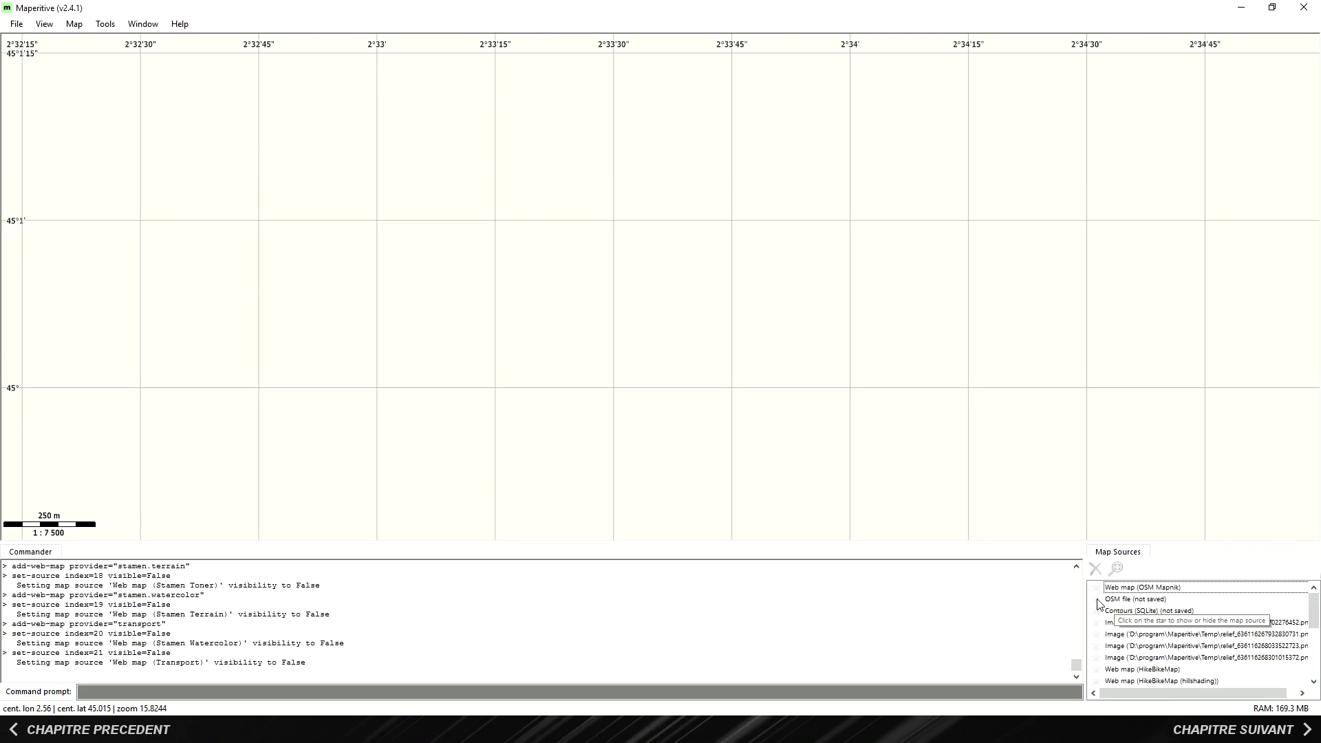
click(1098, 602)
click(1096, 610)
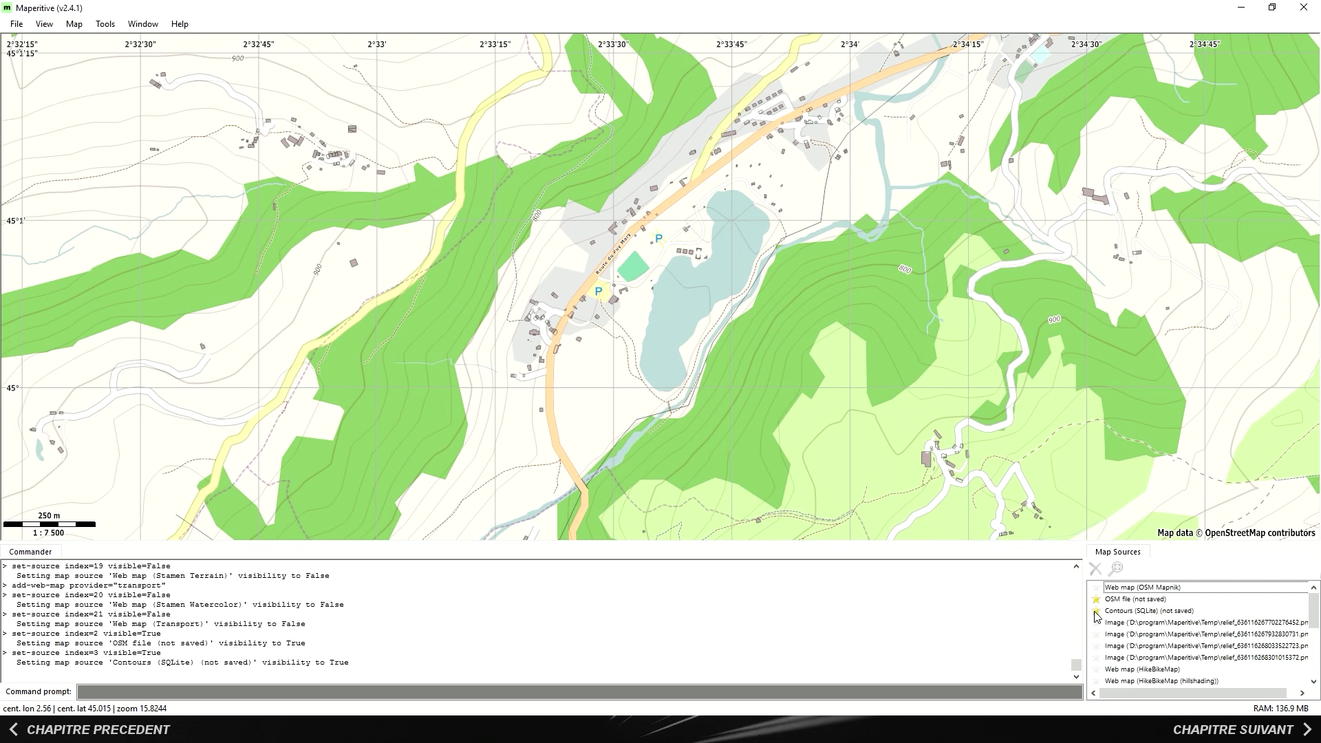
click(1096, 645)
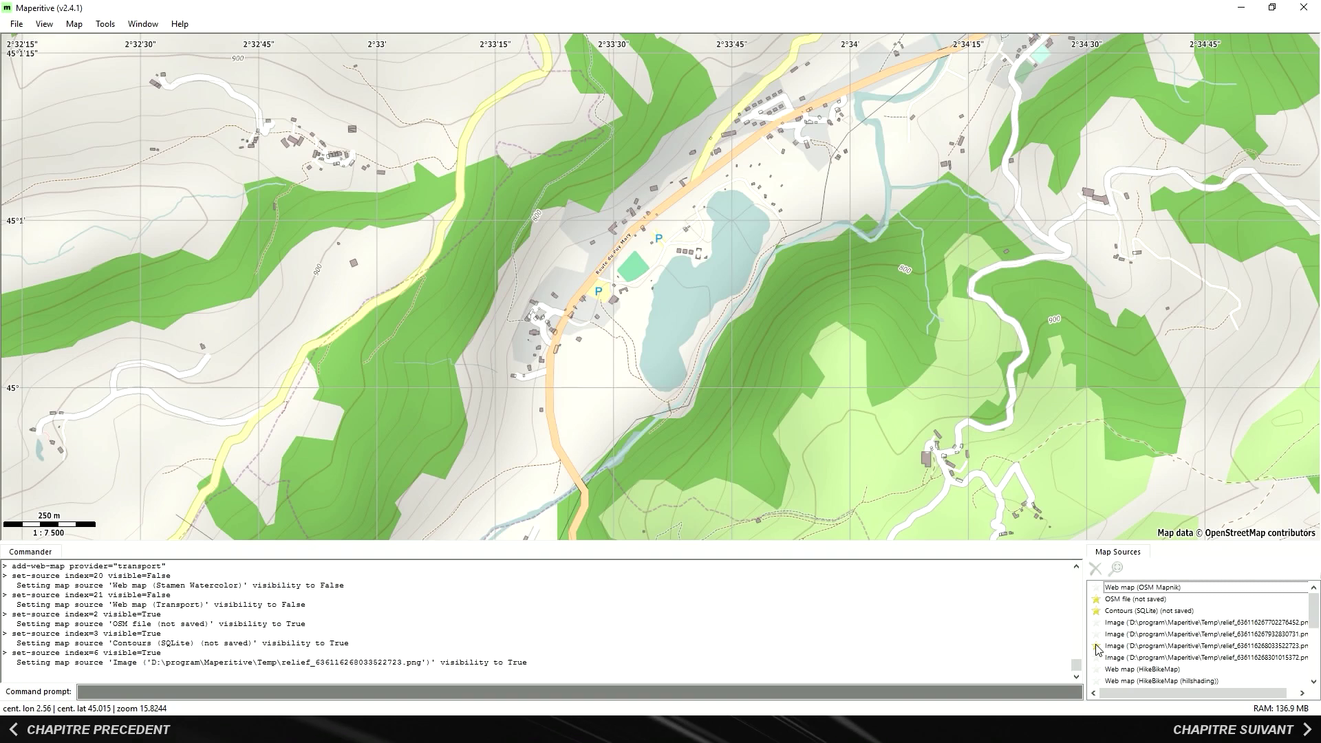
Step: Export the map to SVG for Inkscape, and export it to 3D
click(103, 24)
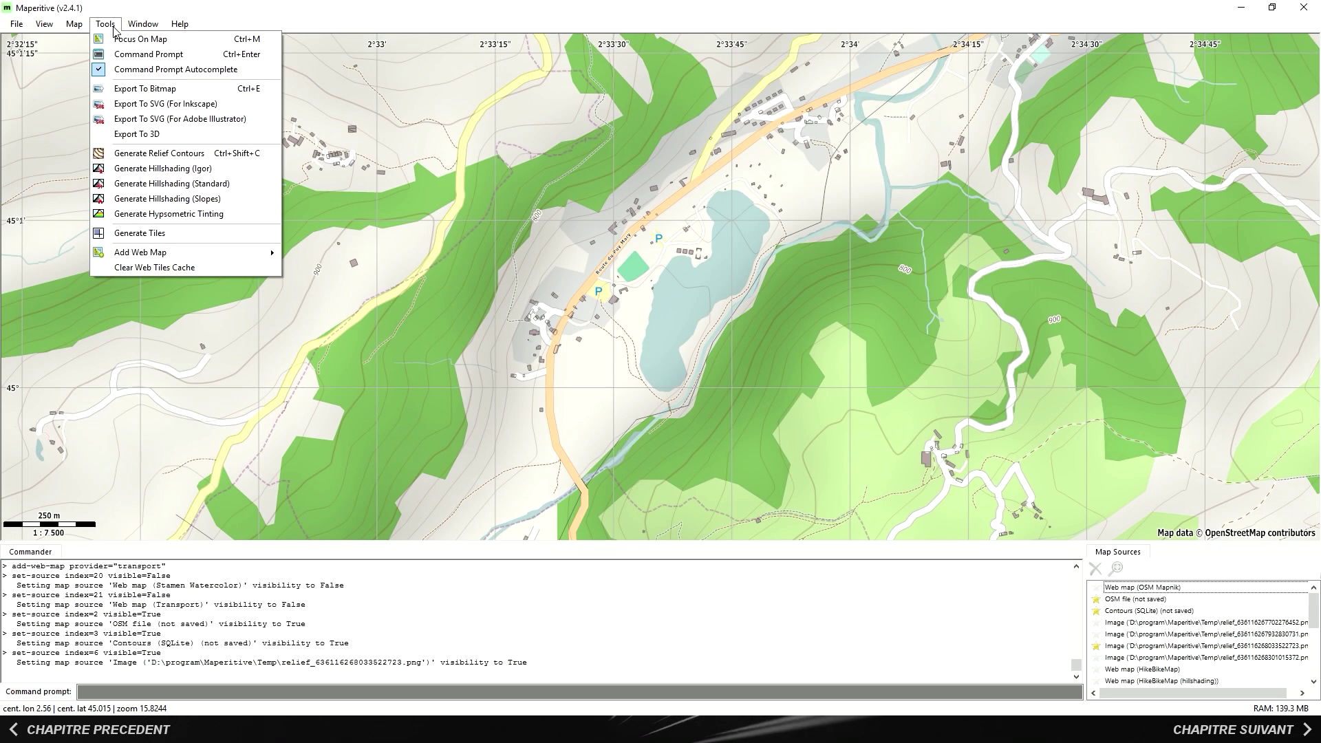
click(178, 104)
click(105, 23)
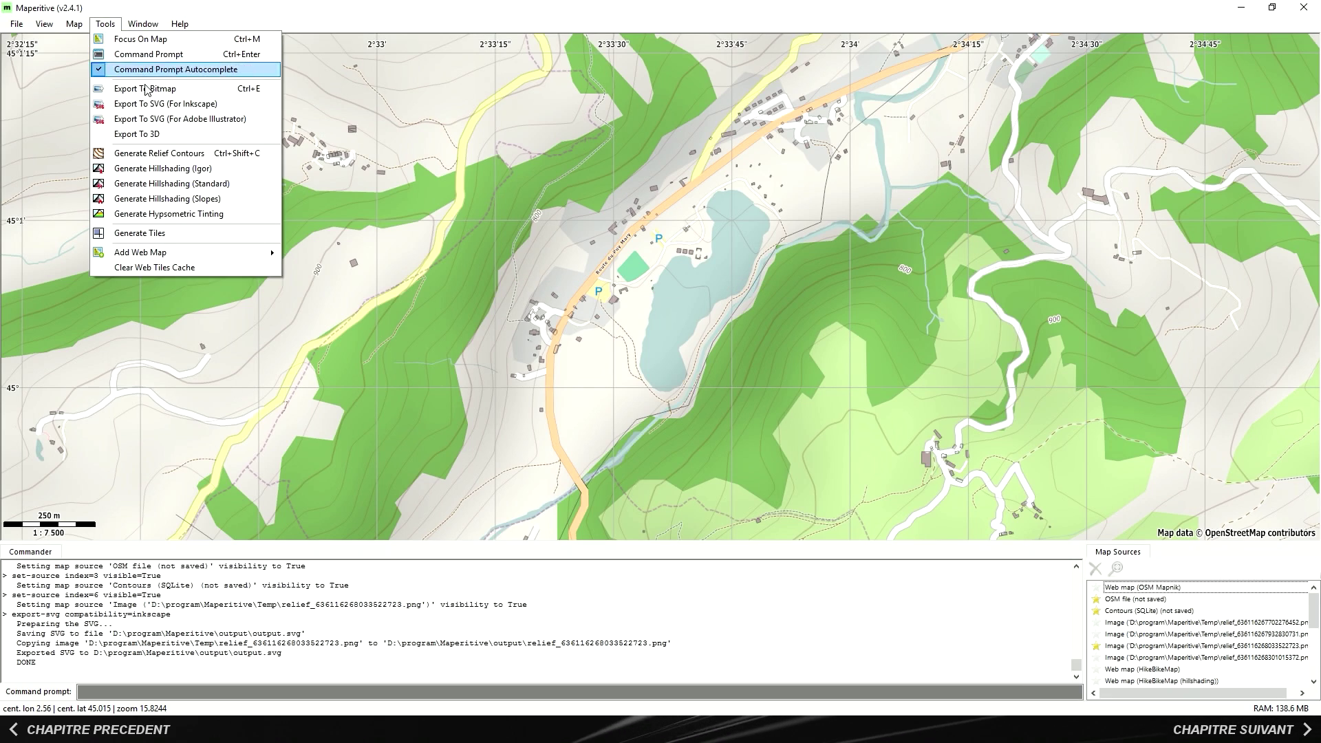
click(160, 133)
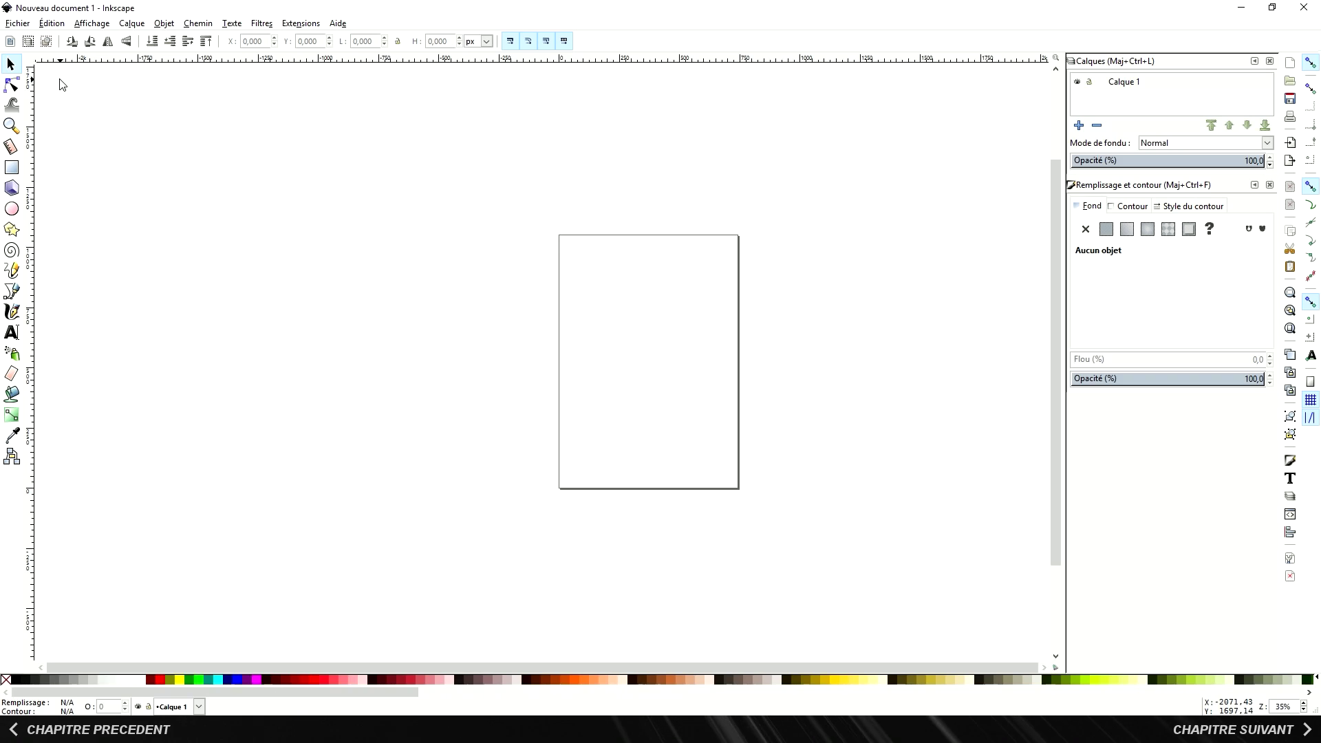
Step: Switch to Inkscape and open the output SVG file from the output folder
click(17, 23)
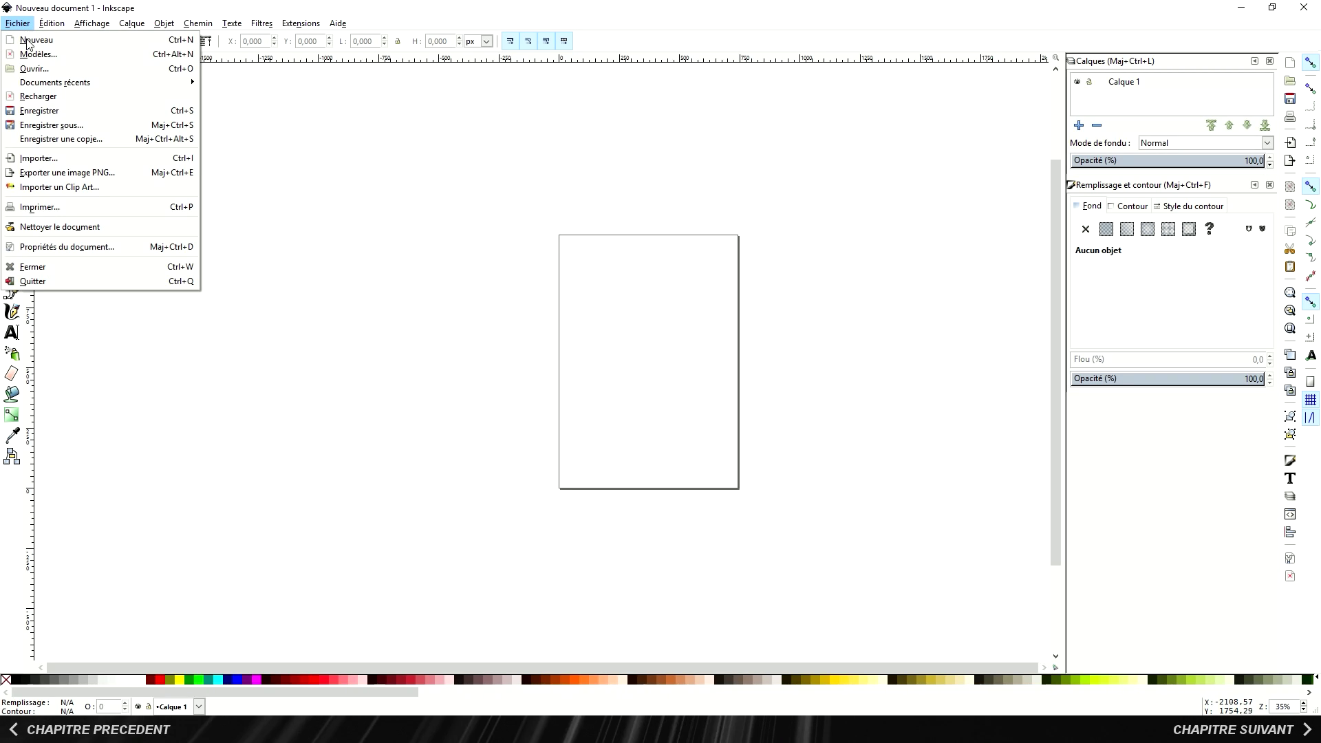
click(39, 69)
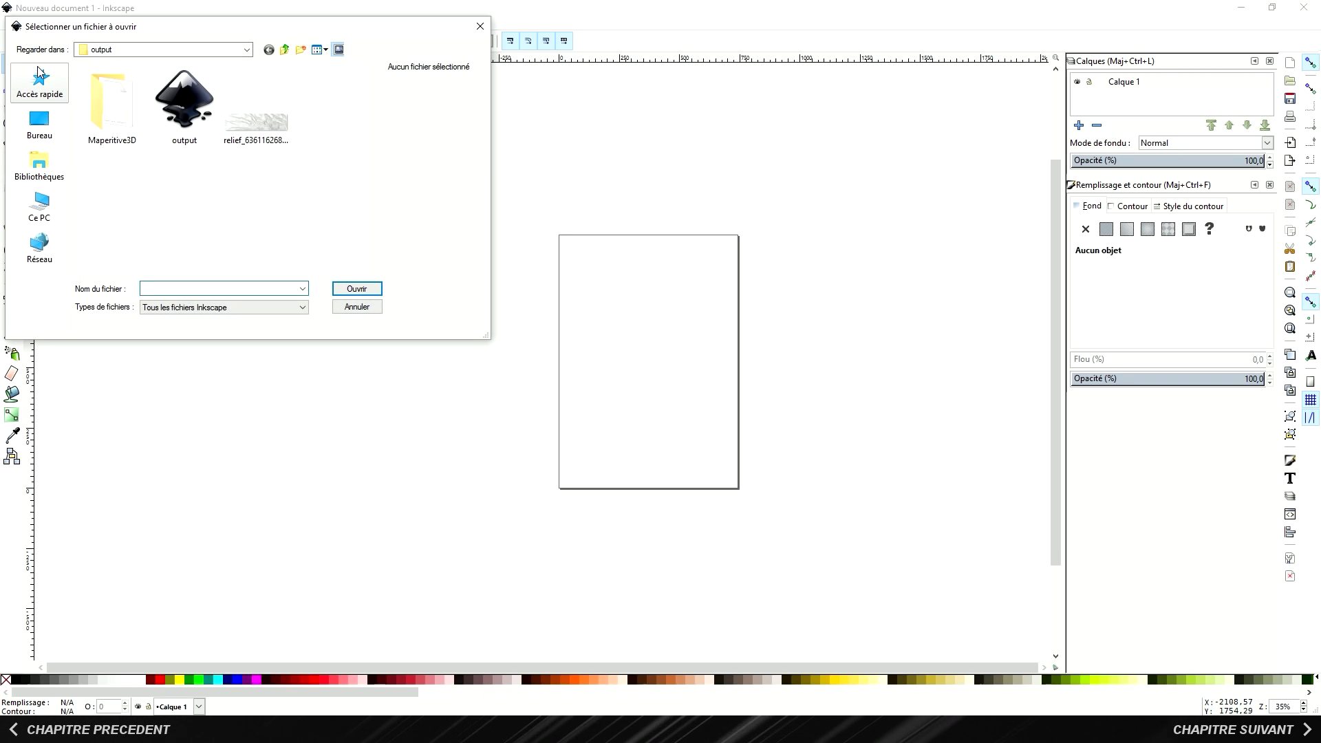
click(186, 105)
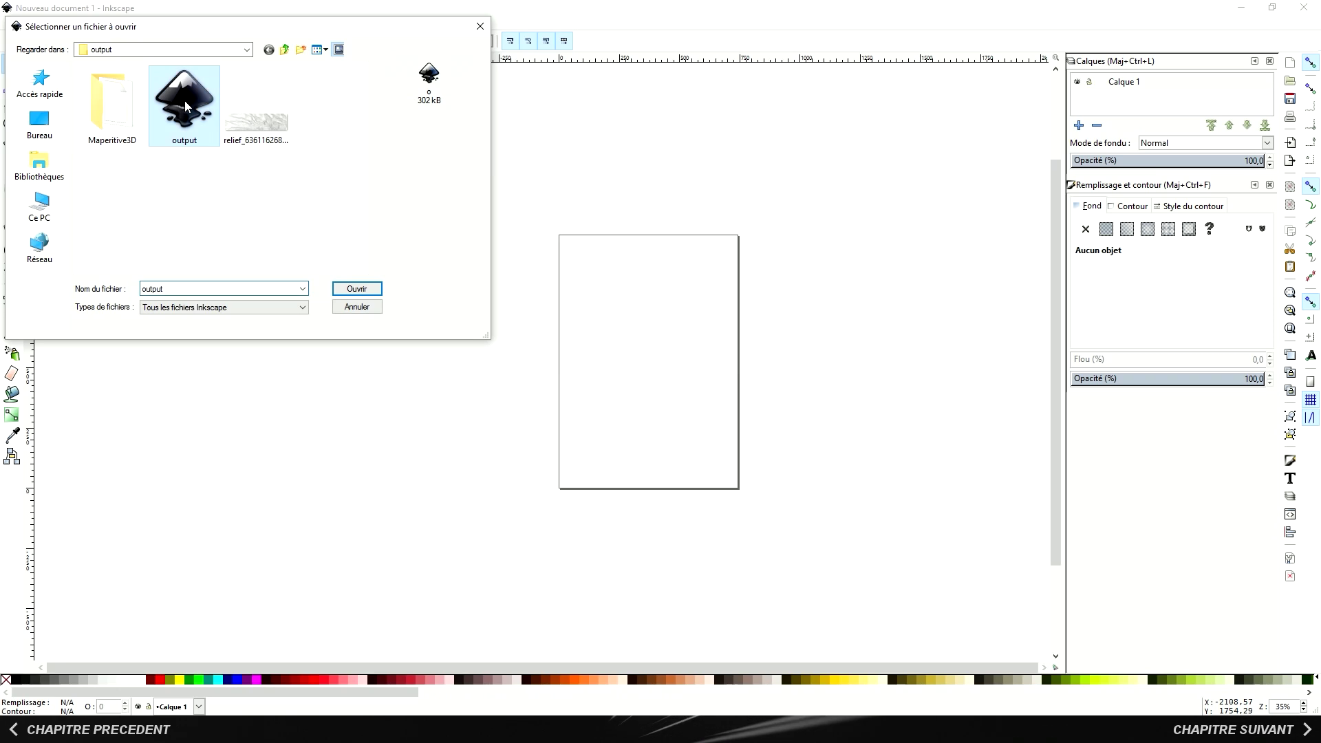
click(340, 289)
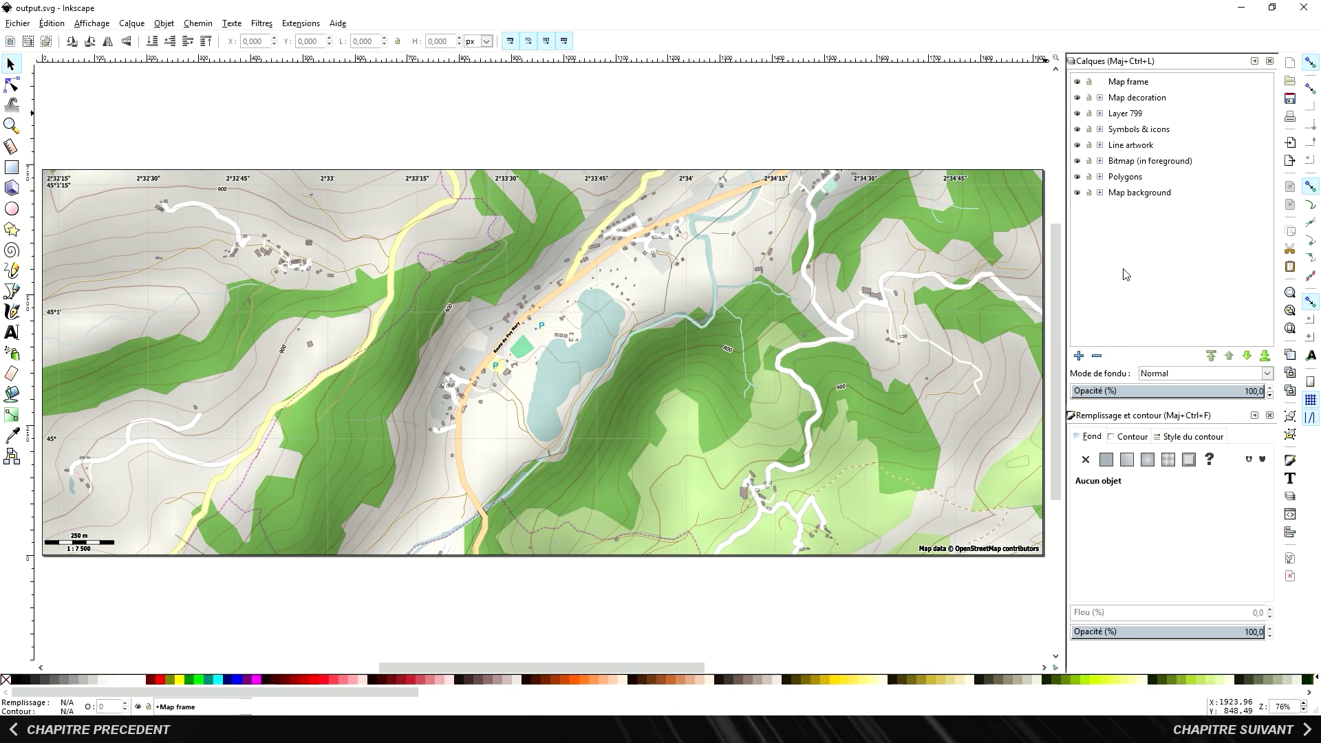
Step: Hide all top-level layers except Line artwork and Polygons
click(1078, 82)
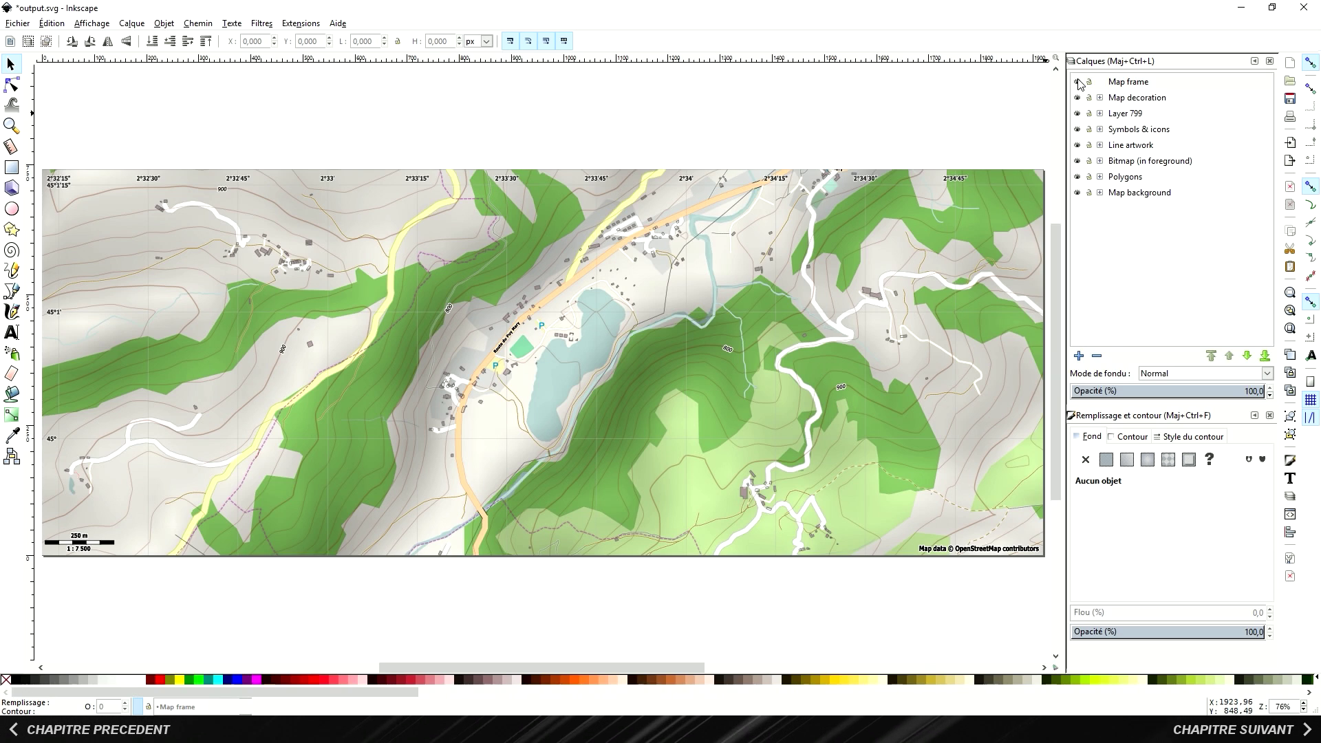
click(1078, 83)
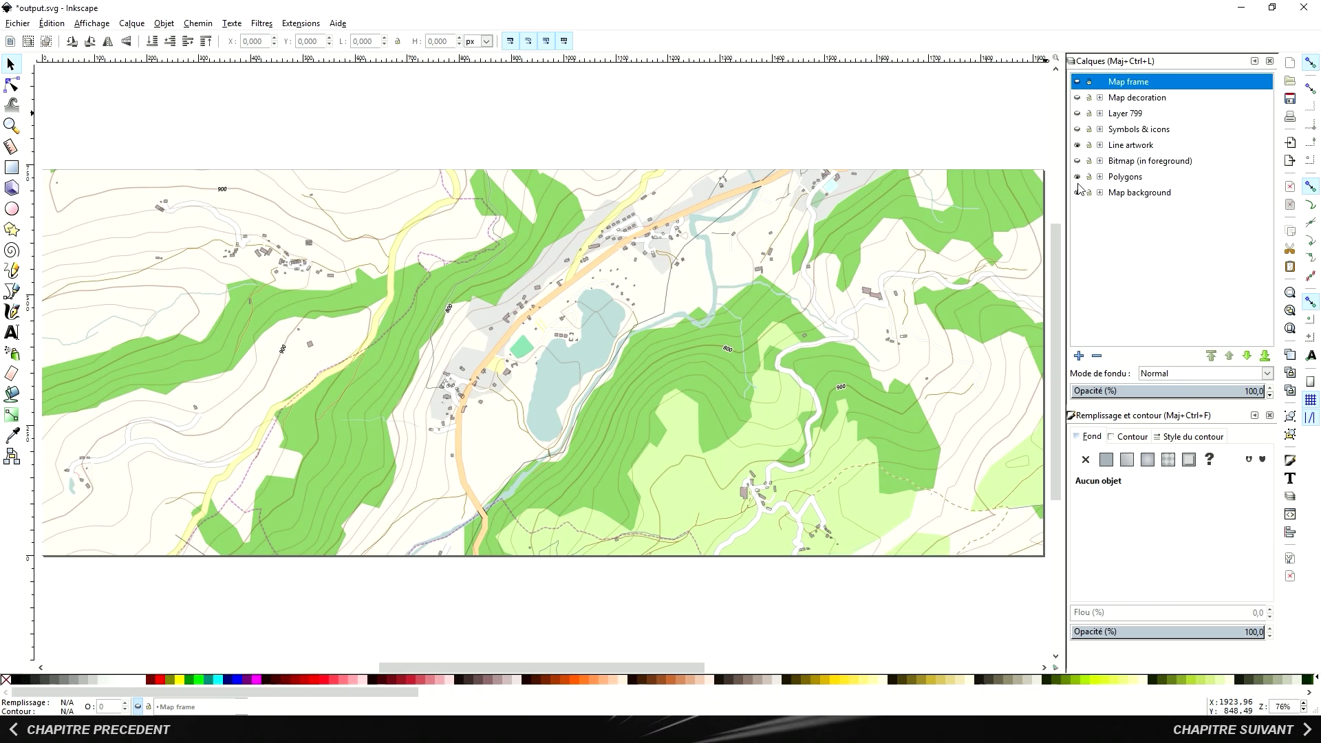
click(1077, 192)
Step: Hide the highway, border, contour label, building, boundary and power line sublayers of Line artwork, keeping the major and minor contours visible
click(1100, 145)
click(1077, 161)
click(1077, 319)
scroll(1128, 337, down, 4)
click(1077, 82)
click(1077, 98)
click(1077, 114)
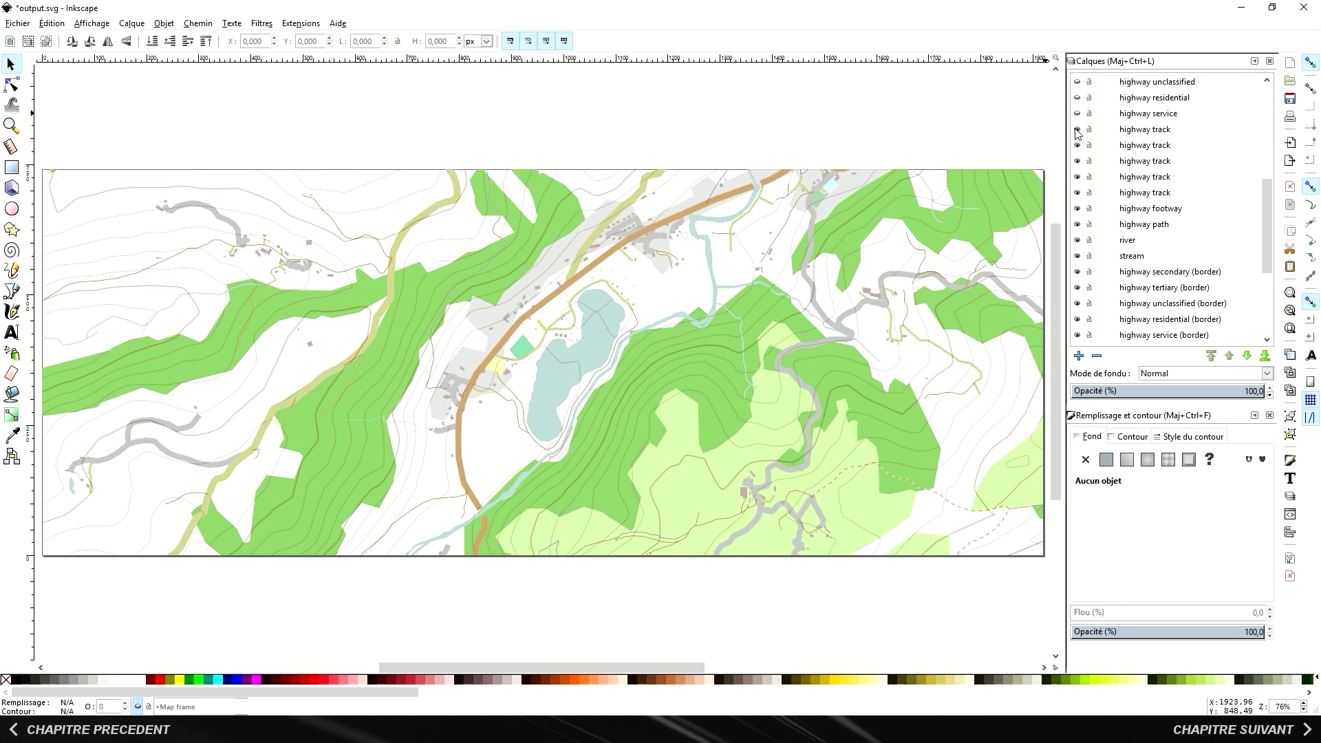
click(1077, 130)
click(1077, 145)
click(1077, 272)
click(1077, 319)
scroll(1077, 335, down, 5)
click(1077, 193)
scroll(1100, 241, up, 10)
click(1100, 145)
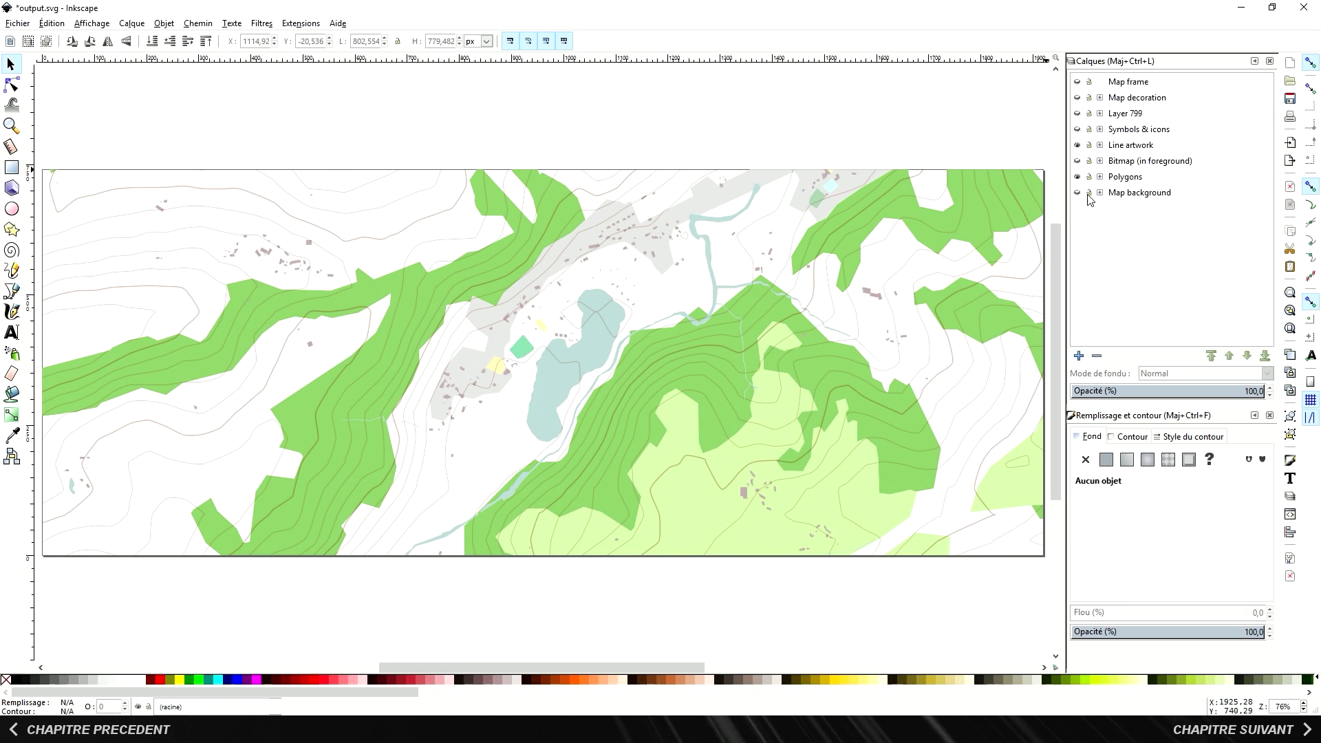
Step: Select a major contour line on the map and every object with the same fill and stroke
click(950, 370)
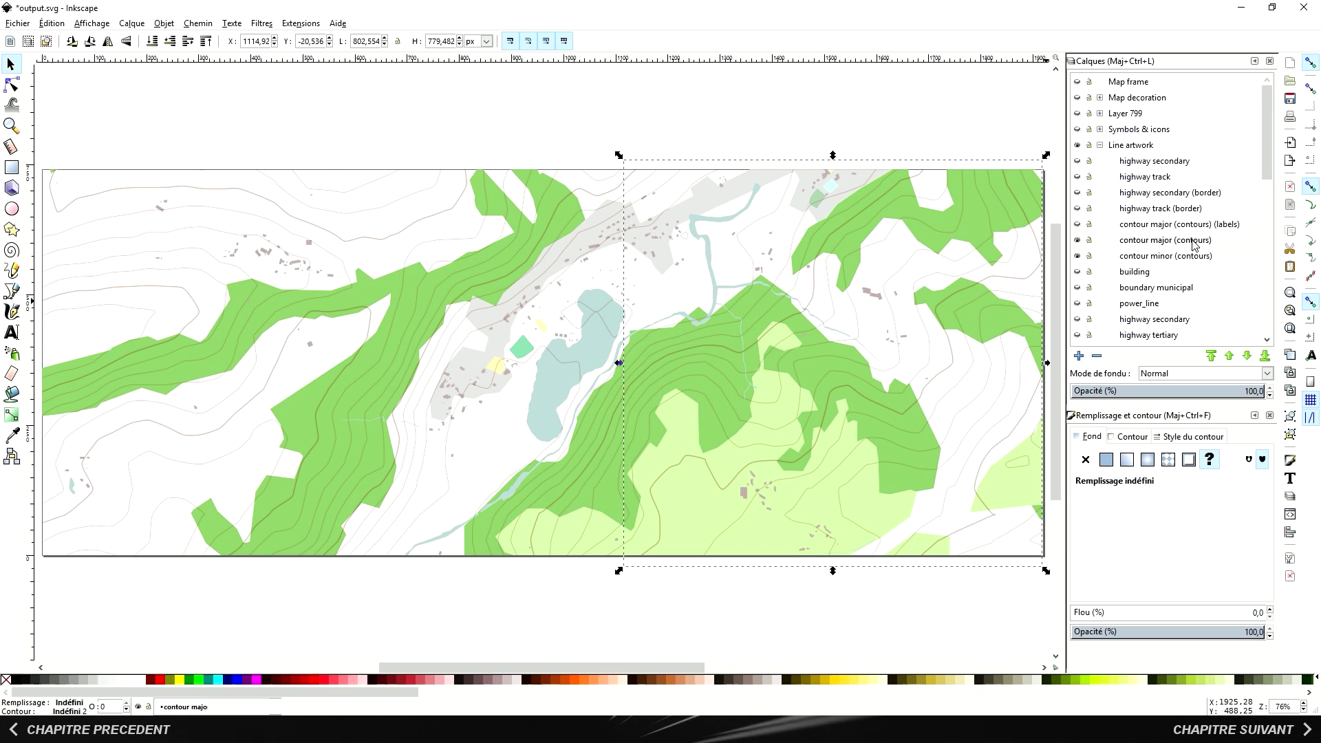
right_click(939, 379)
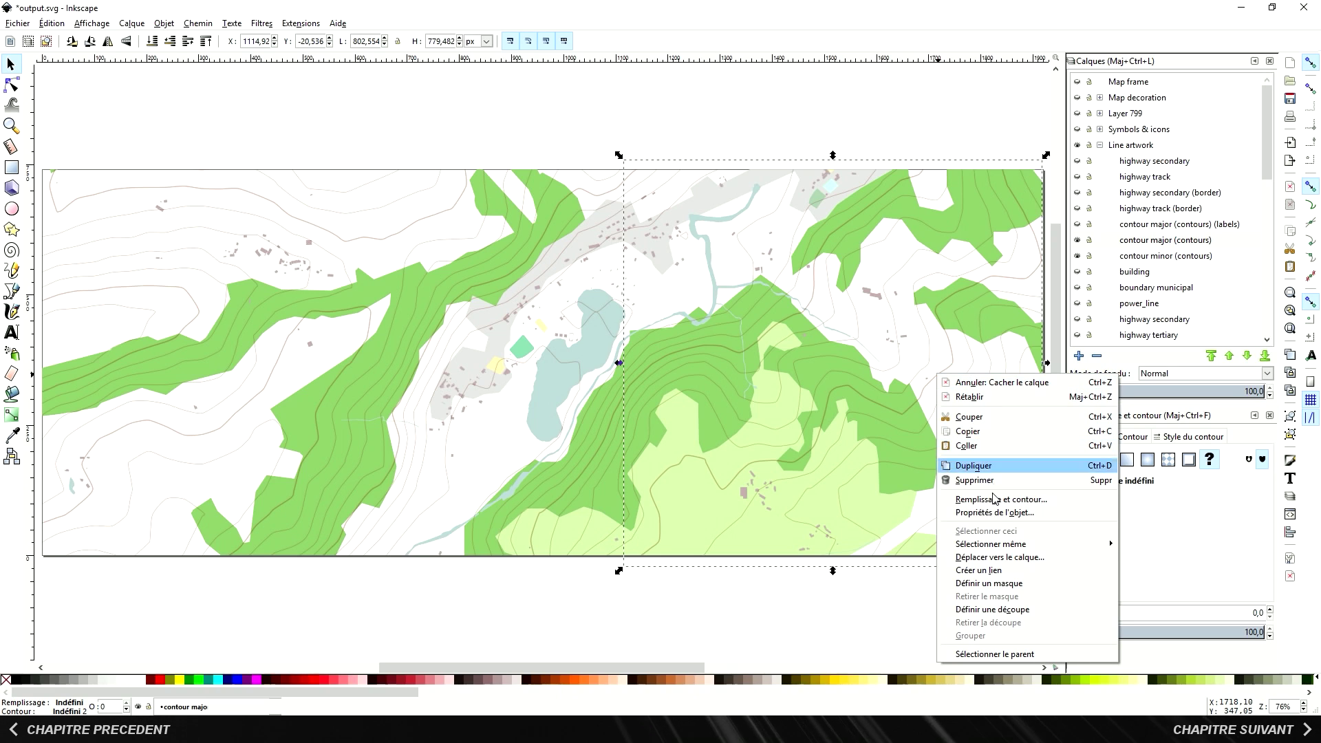
mouse_move(1008, 543)
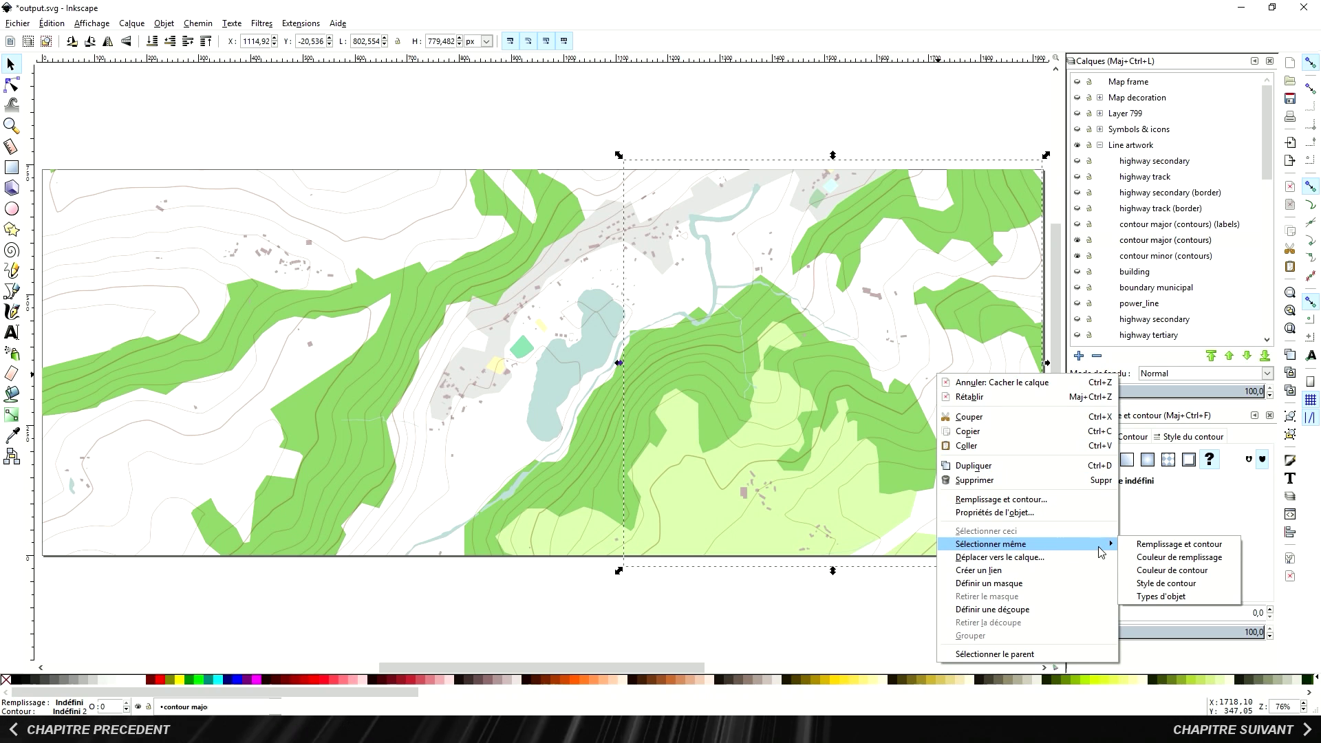
click(1139, 548)
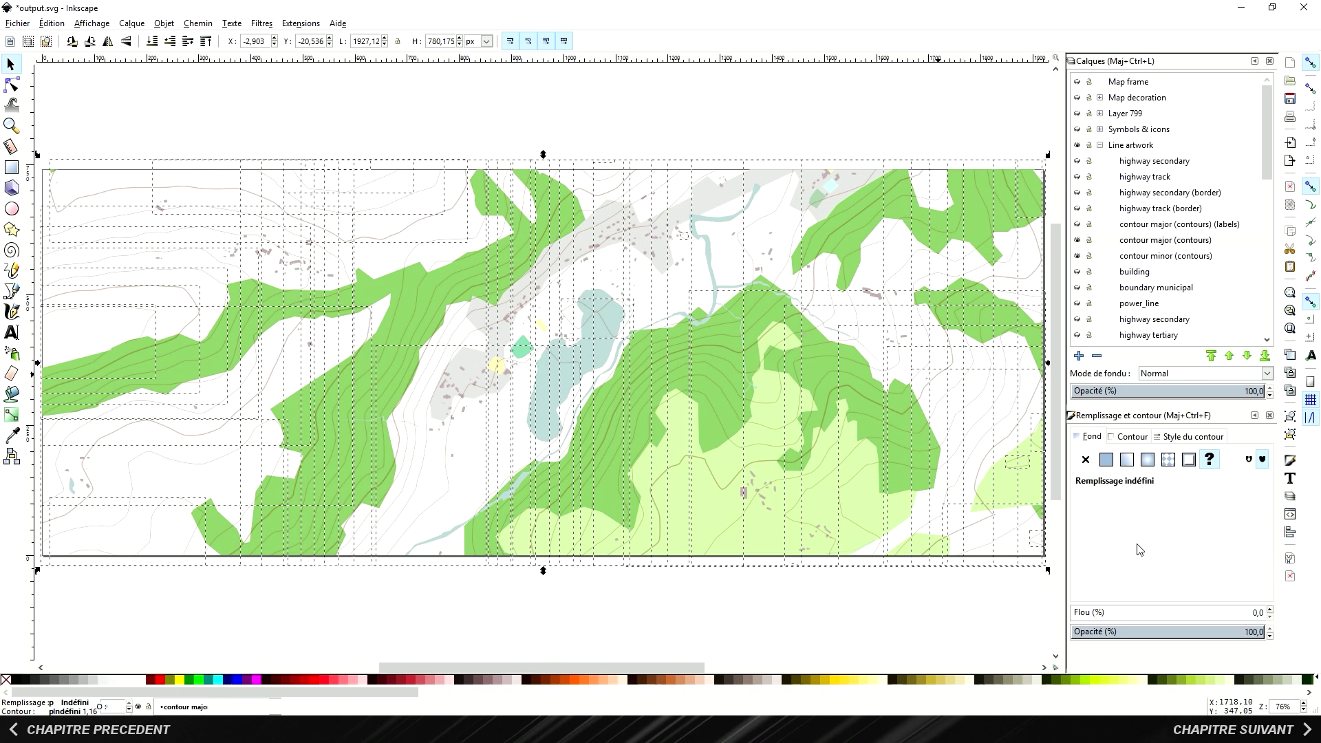
Step: Give the selected contour lines a flat black stroke and set the stroke width to 50
click(1131, 436)
click(1105, 459)
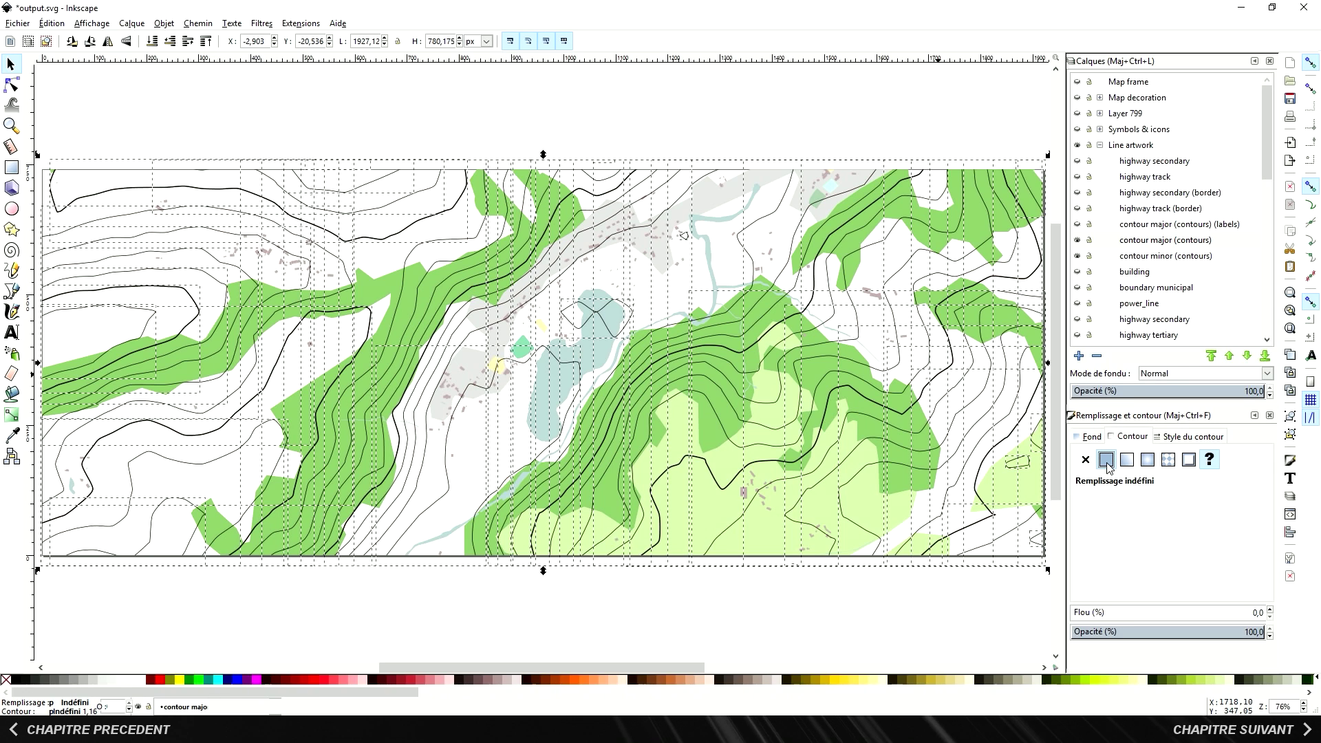
click(1192, 436)
triple_click(1174, 443)
text(50)
key(Return)
click(950, 139)
click(1099, 145)
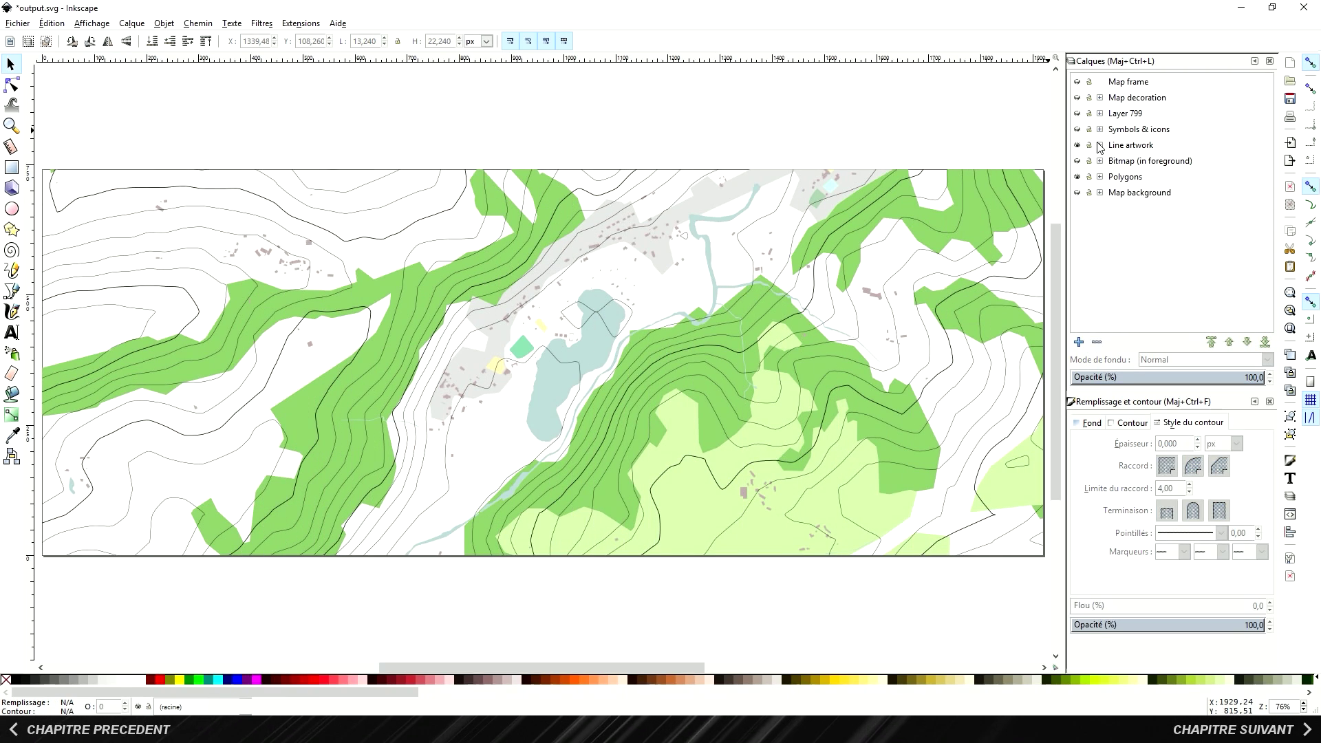
Step: Select all buildings with matching style and fill them with flat red ff0000ff
right_click(748, 497)
click(1018, 376)
click(1088, 423)
click(1105, 446)
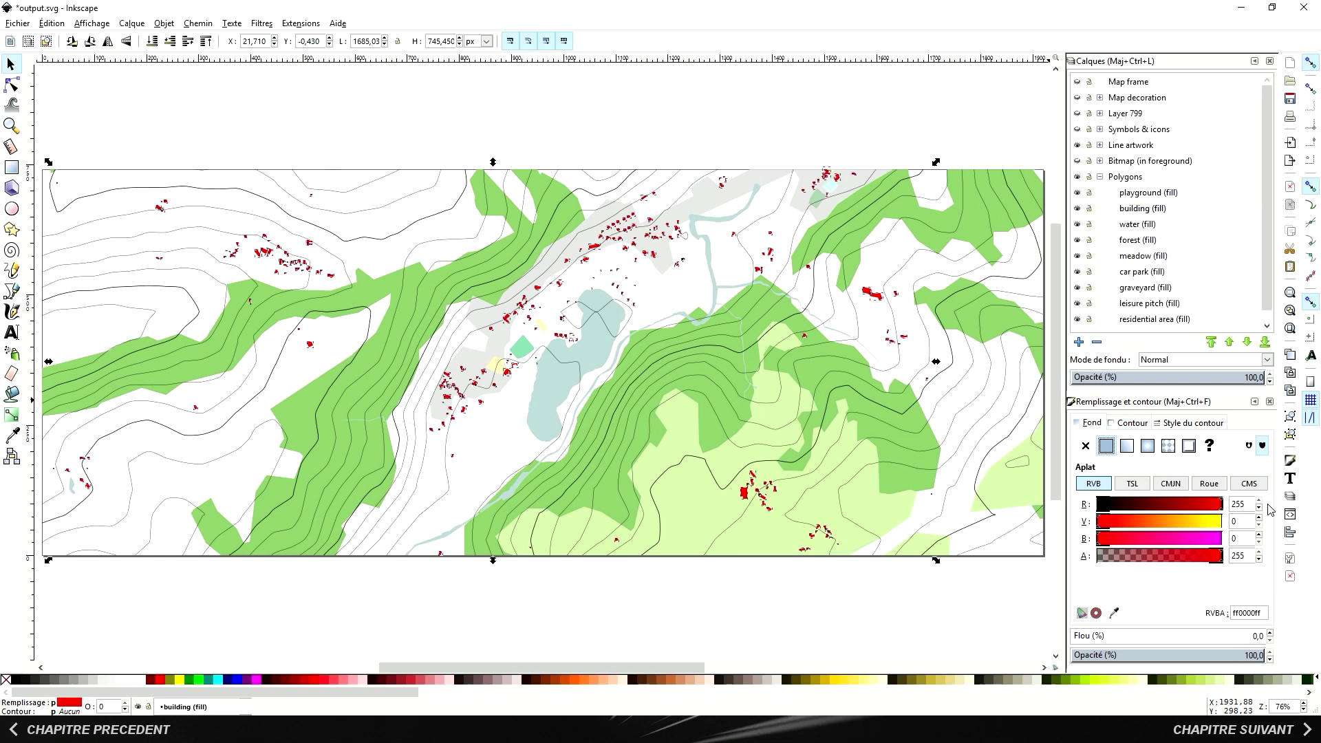
key(Escape)
Step: Select the lake and all matching water areas, and give them a flat semi-transparent blue fill
click(600, 351)
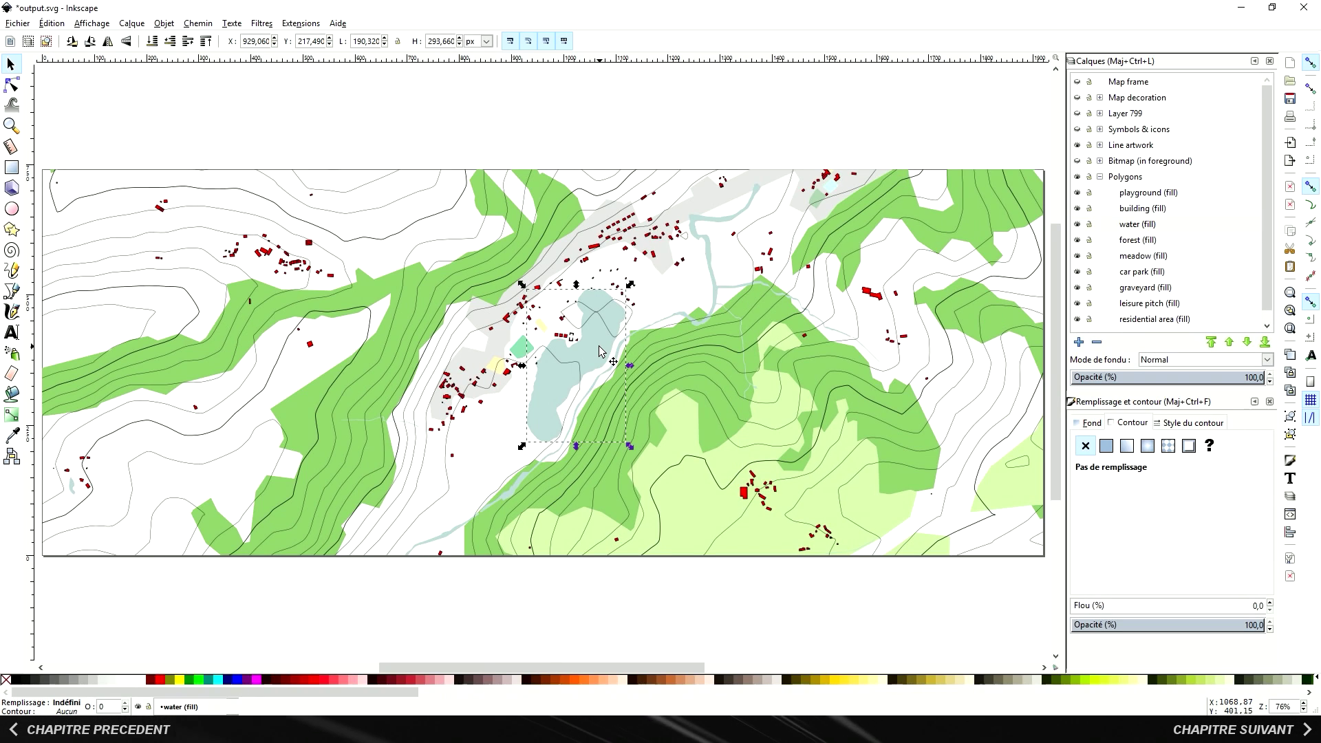
right_click(600, 351)
mouse_move(825, 517)
click(936, 514)
click(1106, 446)
drag(1204, 557, 1162, 557)
click(805, 126)
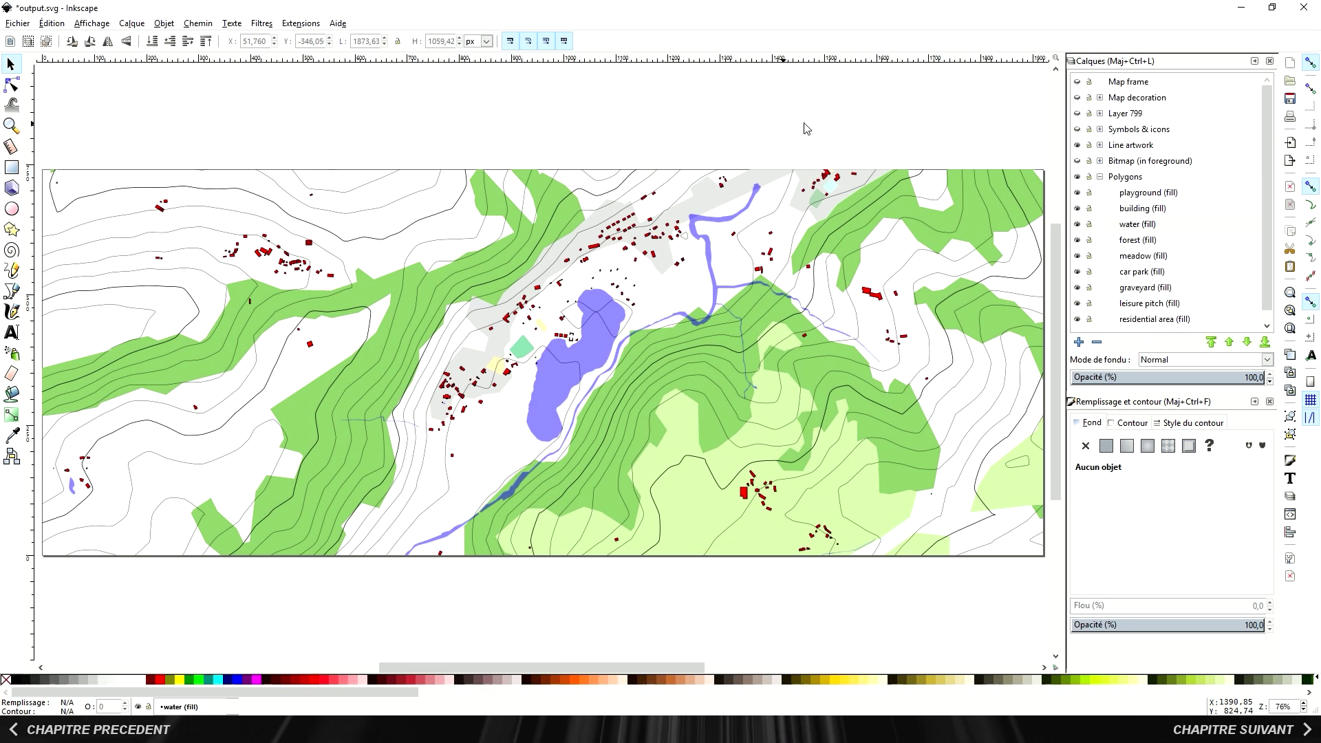
Step: Collapse the Polygons layer group and make the Bitmap (in foreground) layer visible
click(1100, 177)
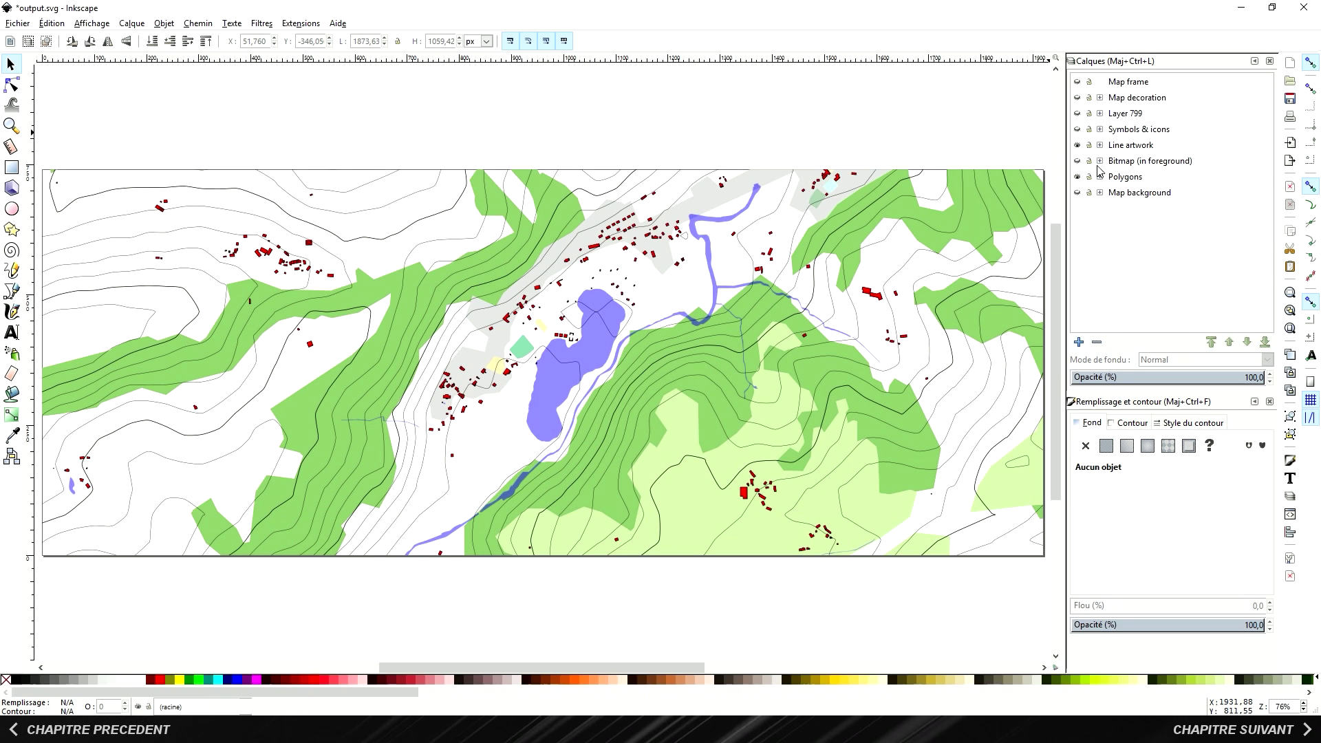
click(1077, 163)
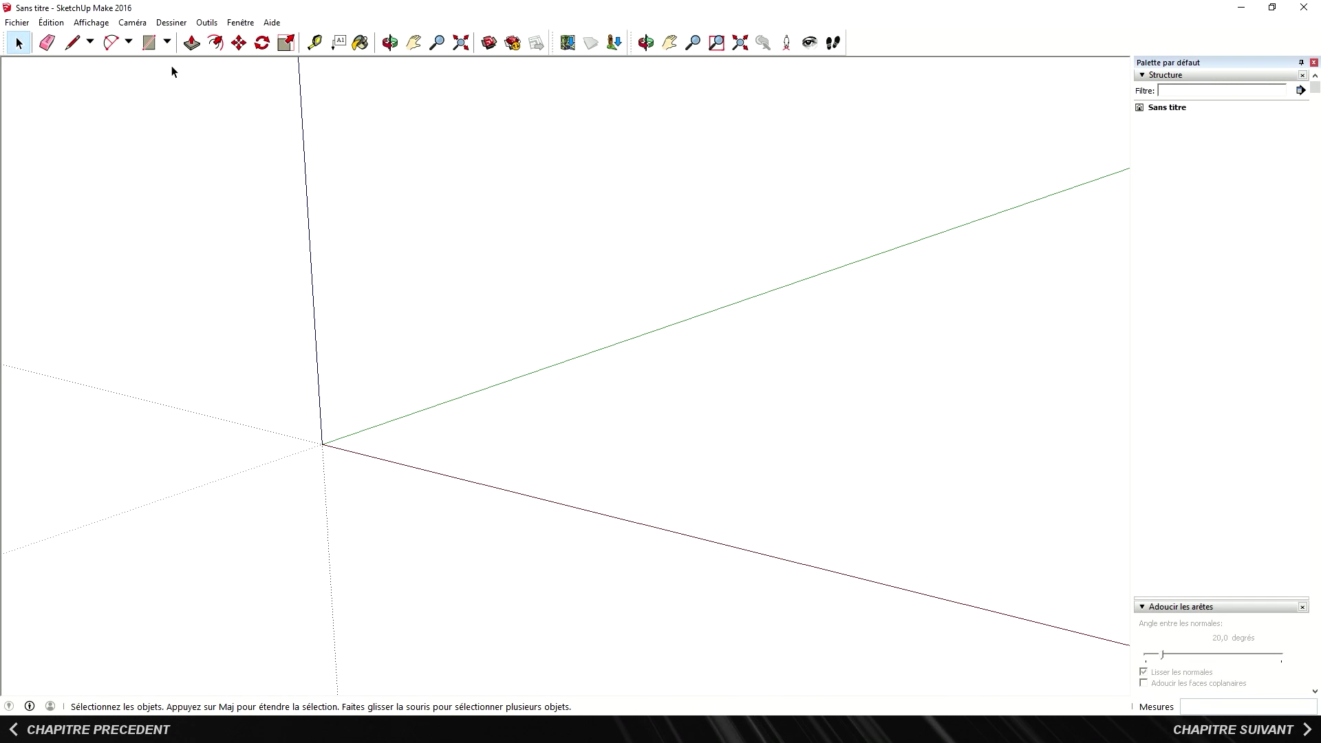
Step: Switch to SketchUp, import the COLLADA file Maperitive3D.dae and place the terrain at the origin
click(17, 22)
click(62, 204)
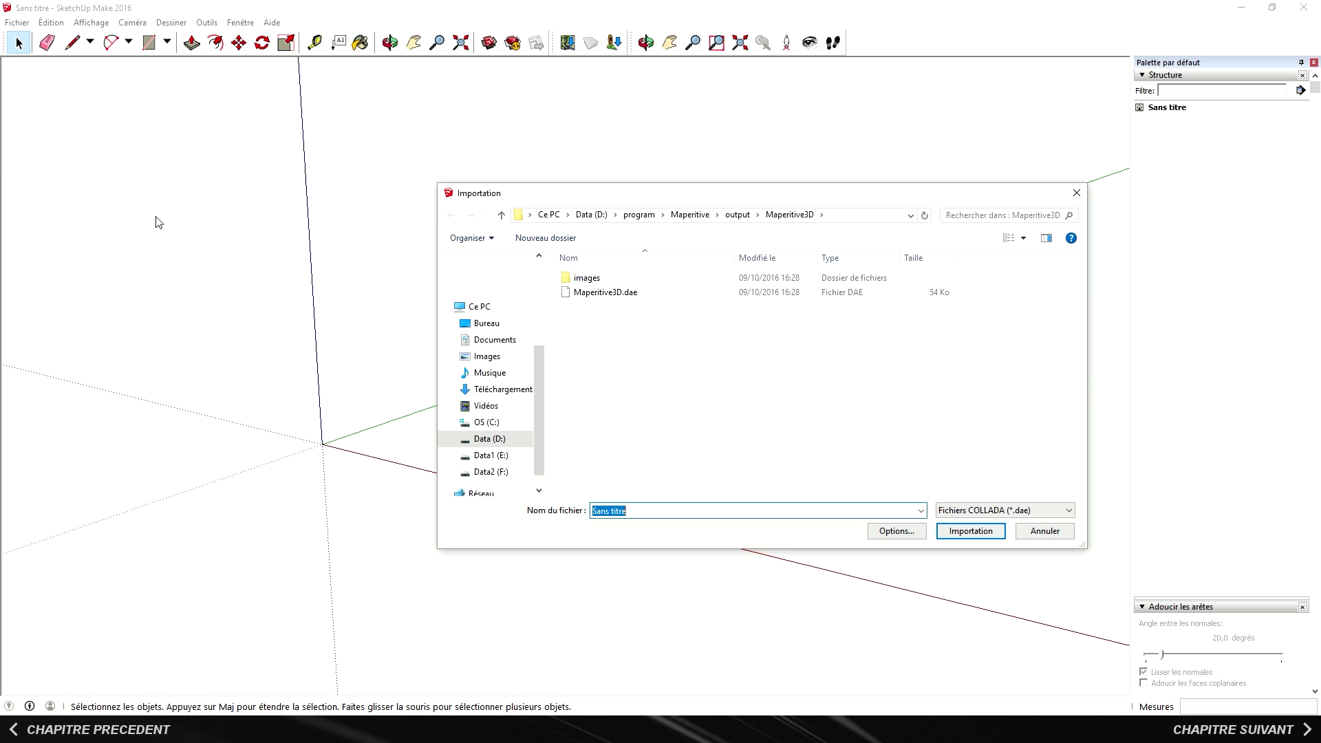
click(998, 510)
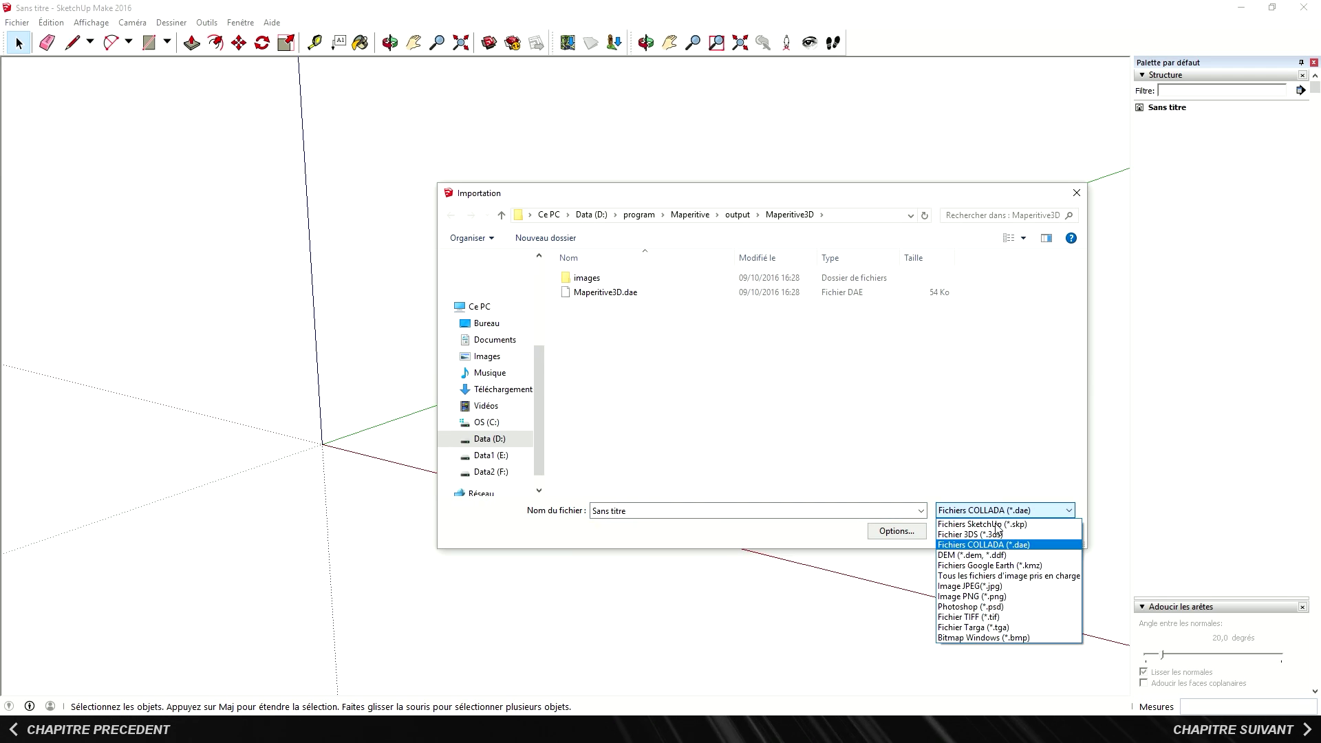
click(996, 545)
click(605, 293)
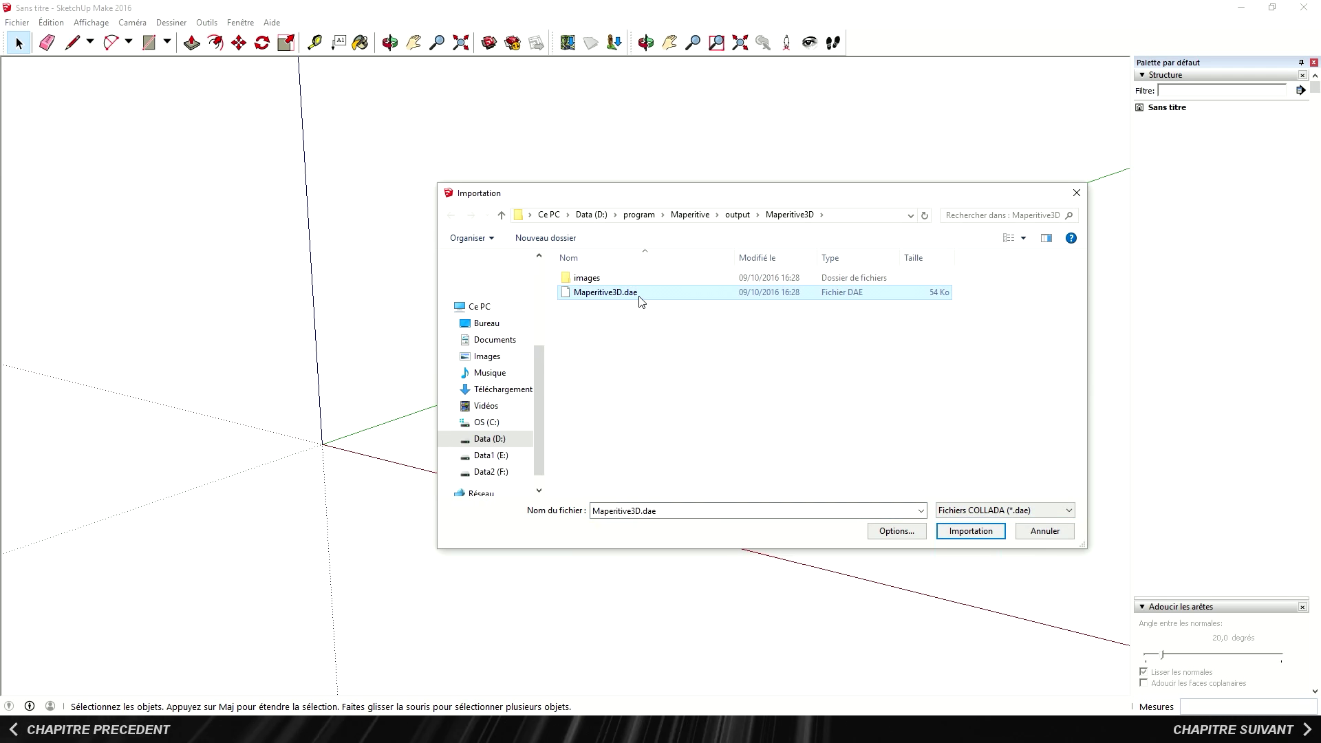
click(963, 531)
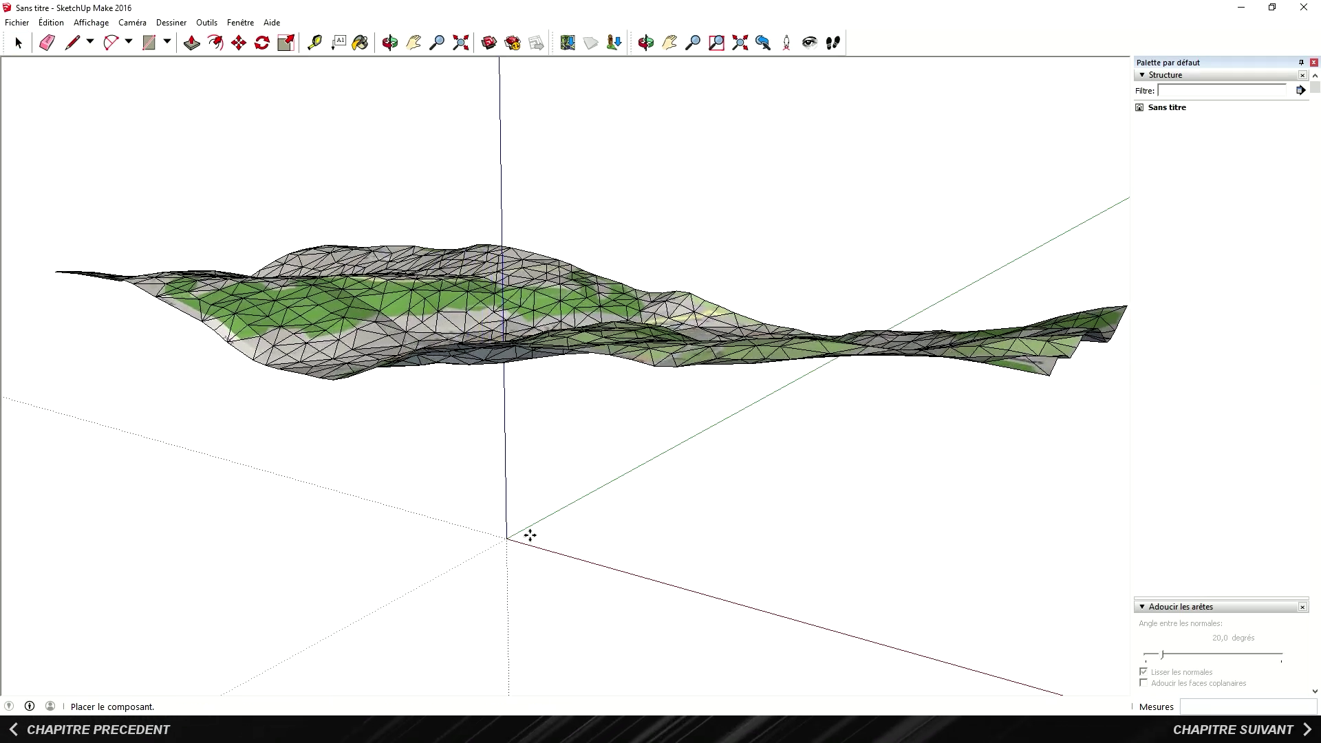
click(507, 538)
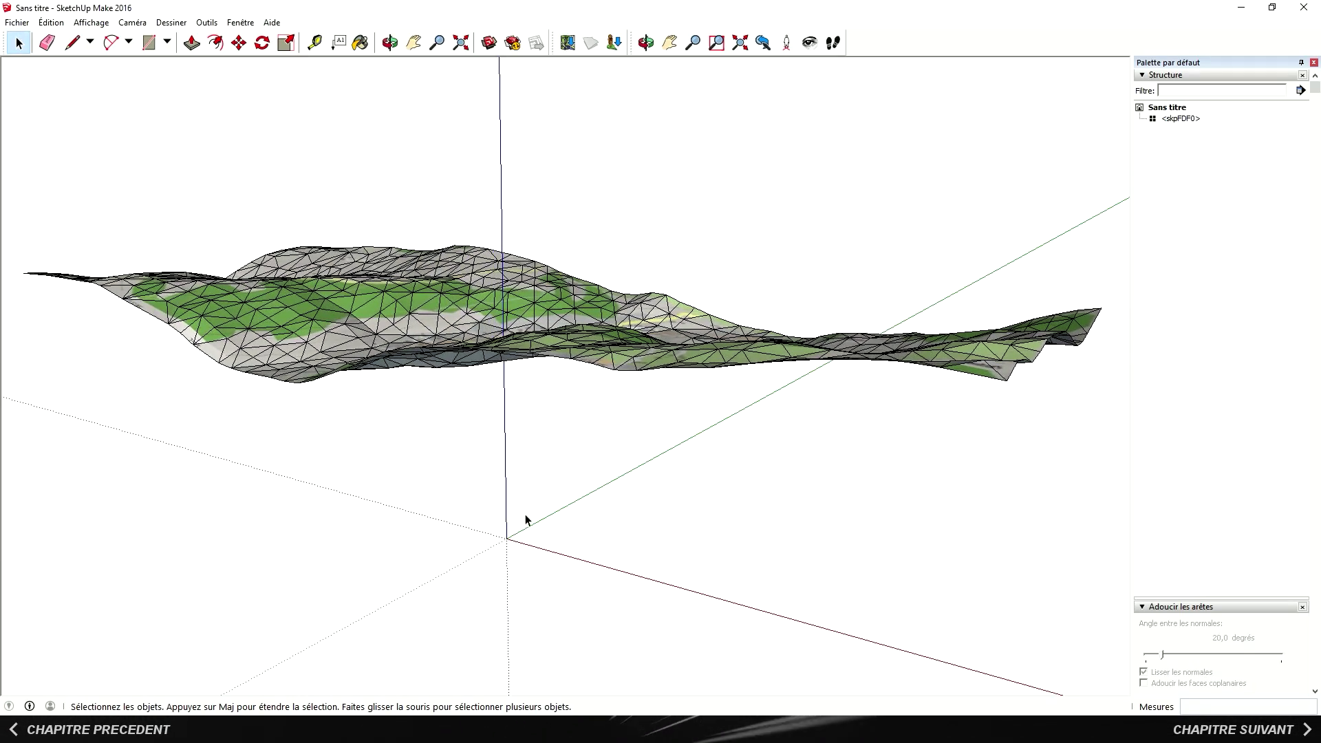
Step: Soften the terrain's edges with a 180-degree angle between normals, including coplanar faces, and view the terrain from the opposite side
drag(541, 433, 548, 578)
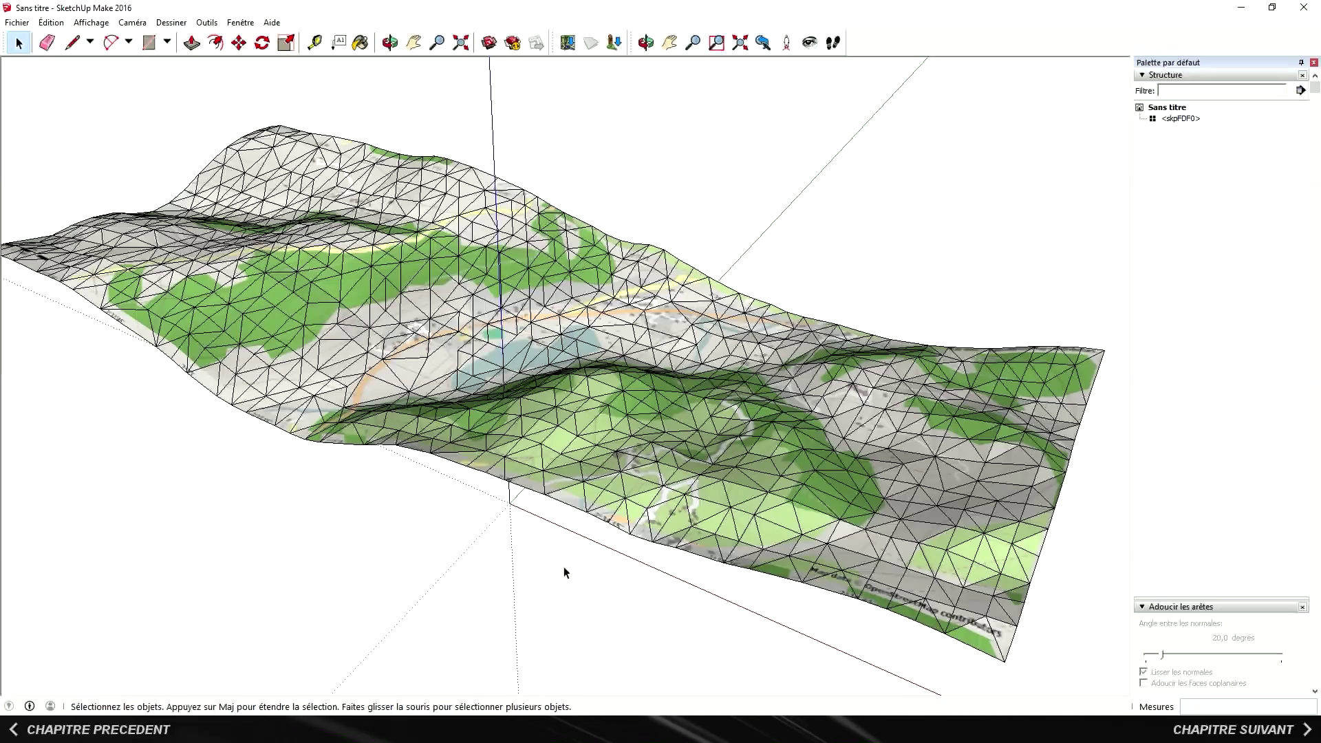
right_click(584, 443)
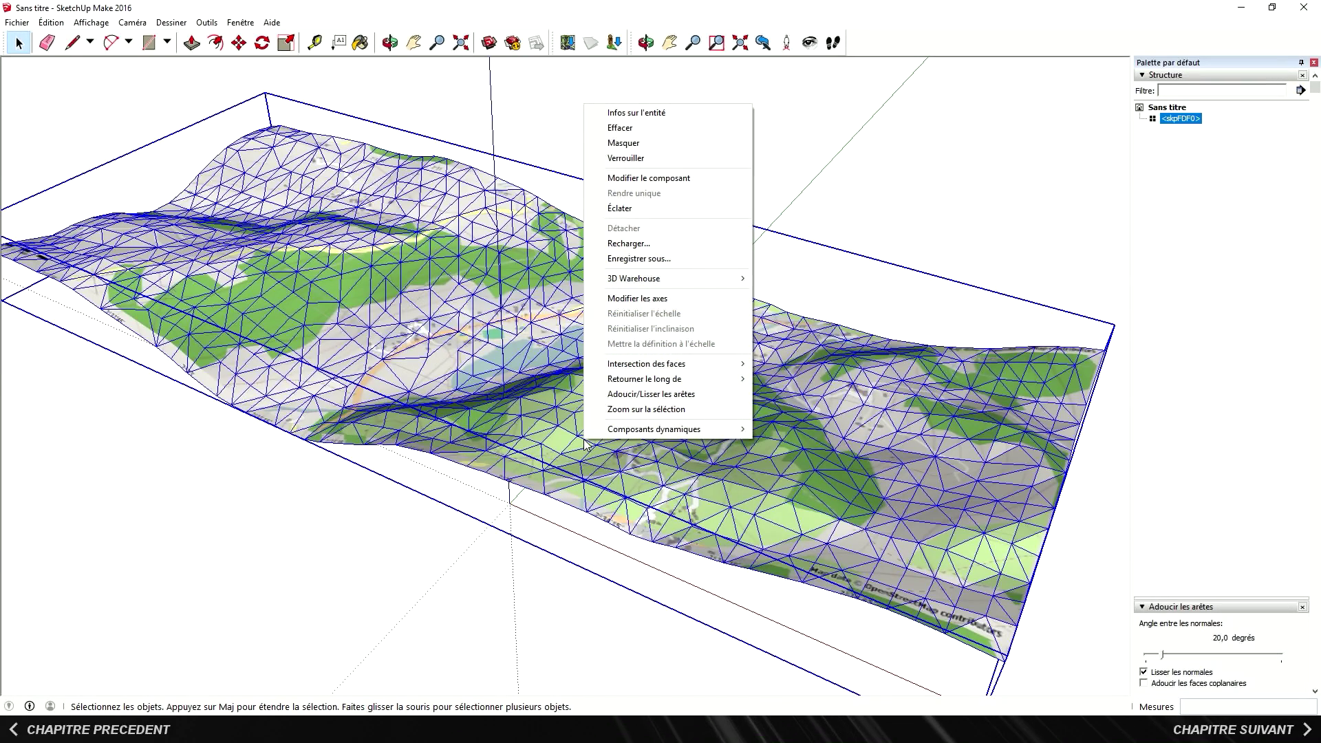
click(640, 394)
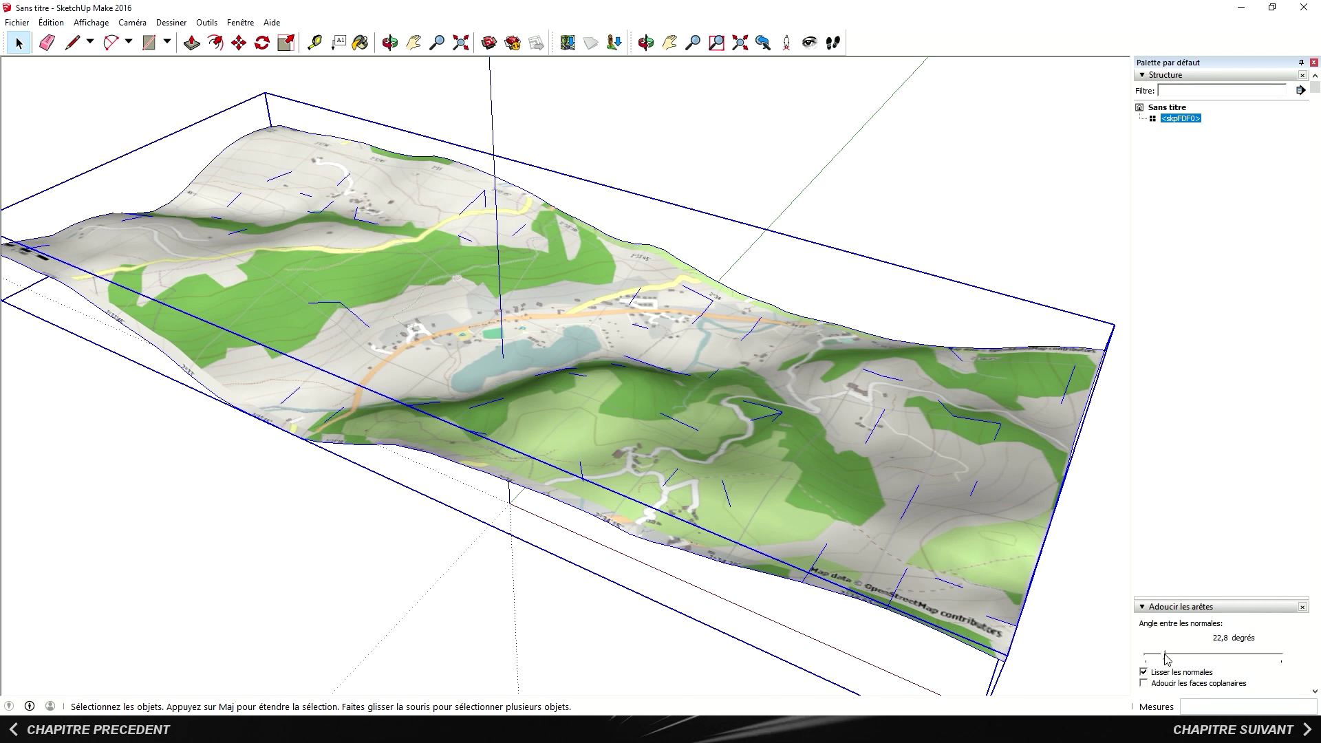
drag(1164, 658, 1283, 657)
click(1144, 683)
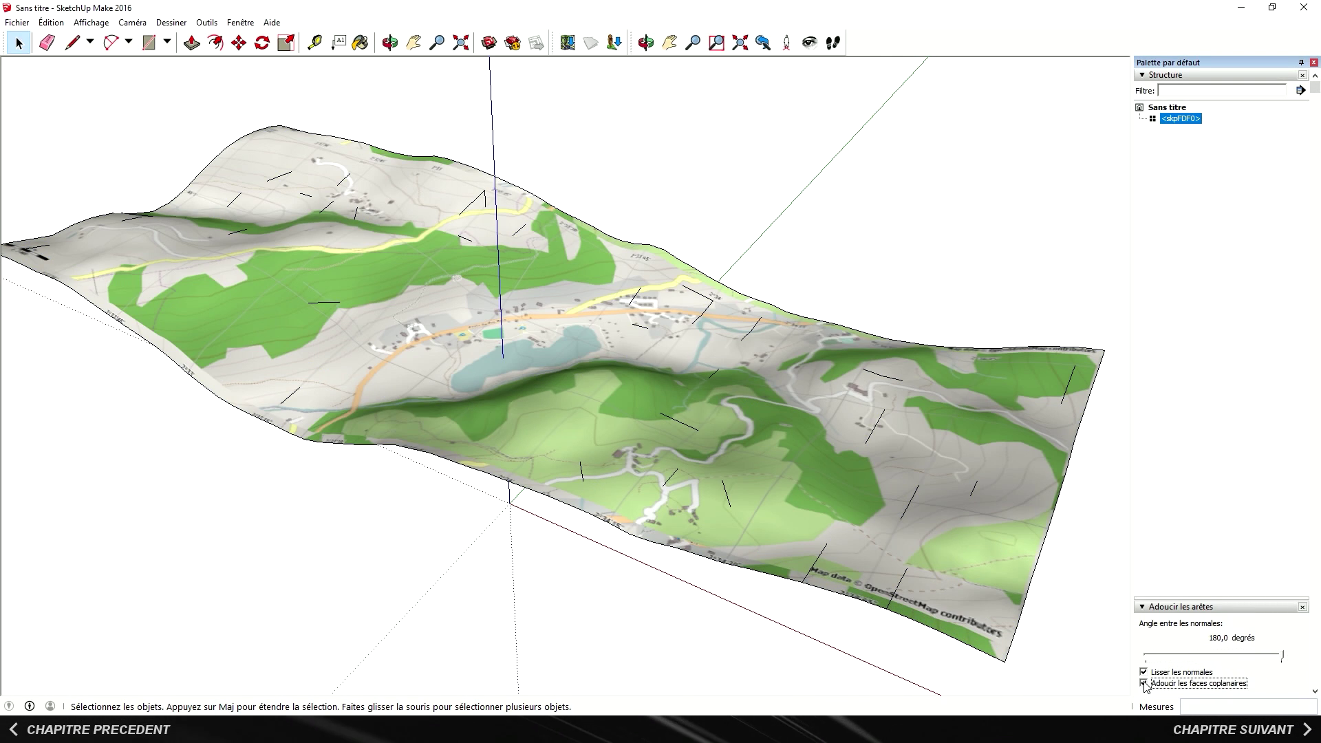
click(1080, 654)
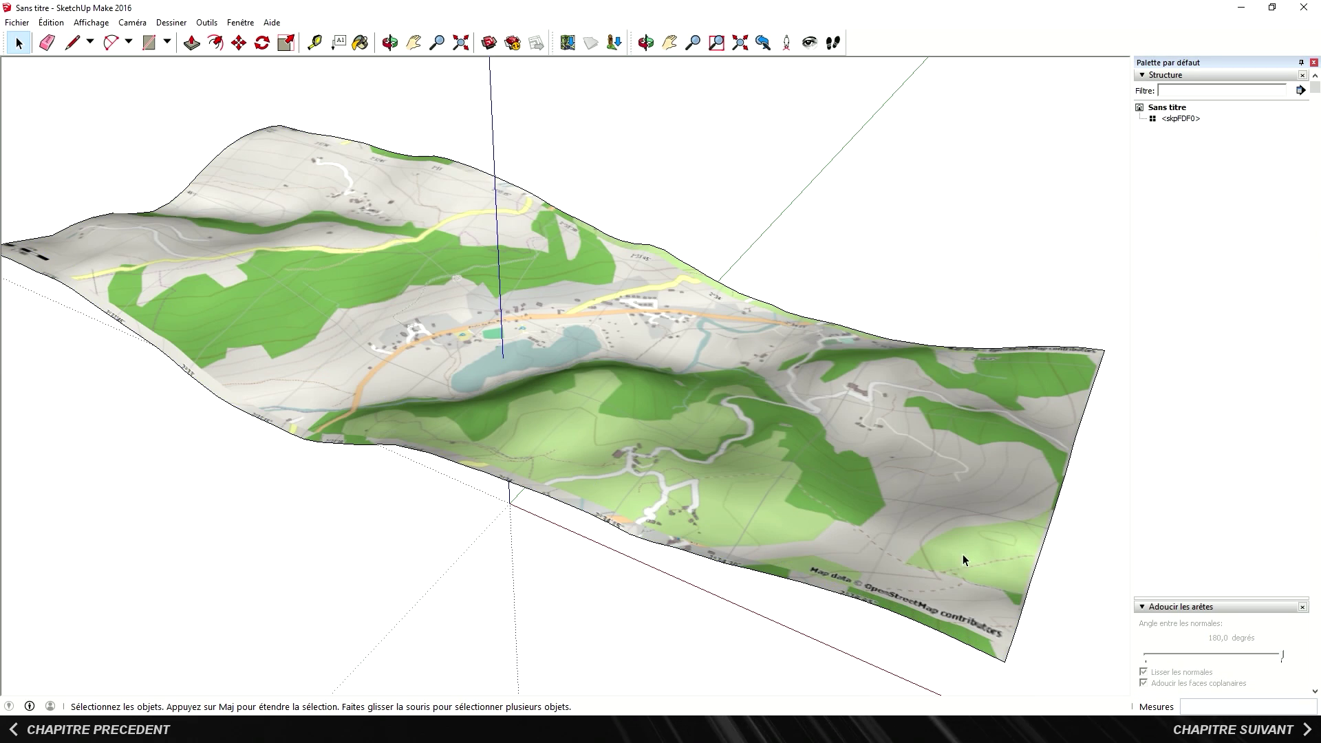
key(o)
drag(973, 545, 138, 527)
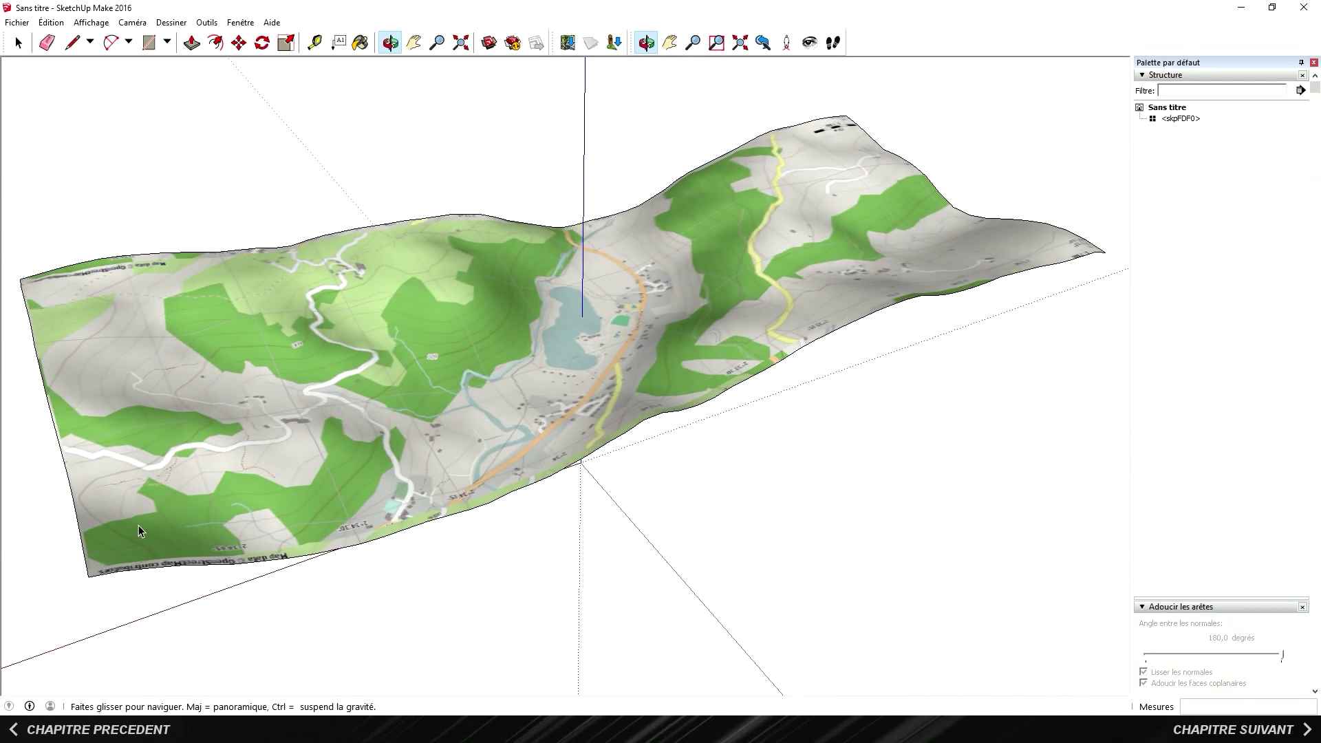